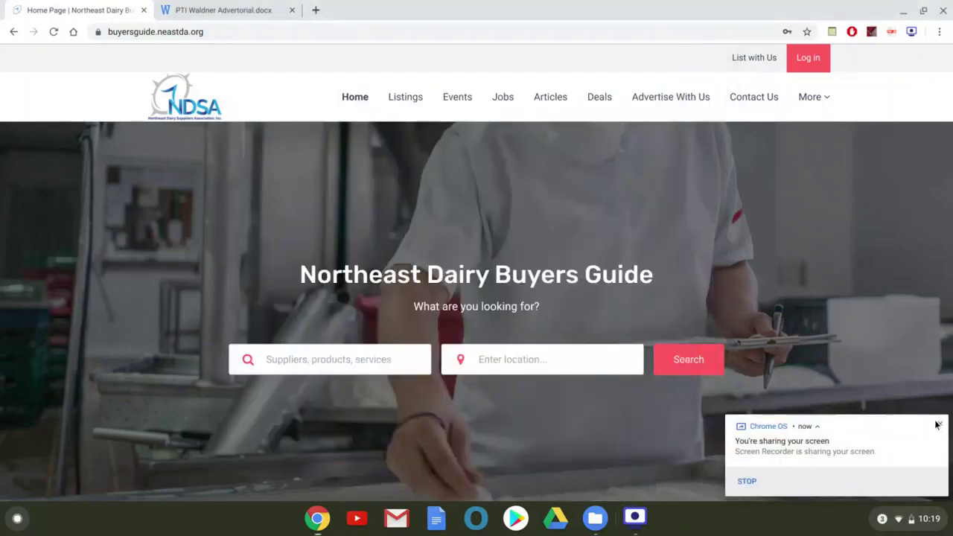
# Dismiss the screen-sharing notification over the Buyers Guide home page.
pyautogui.click(937, 424)
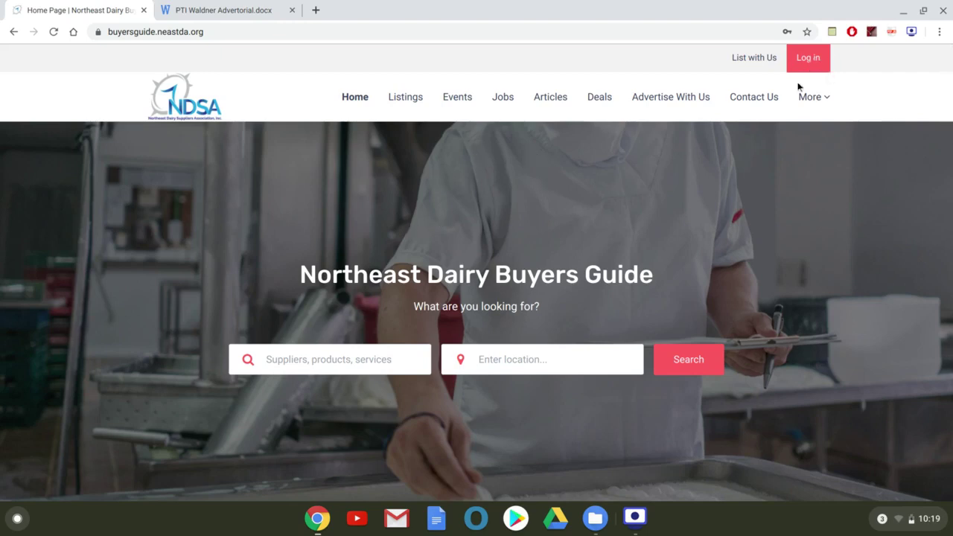
# Sign in to the member account with the saved login details.
pyautogui.click(817, 68)
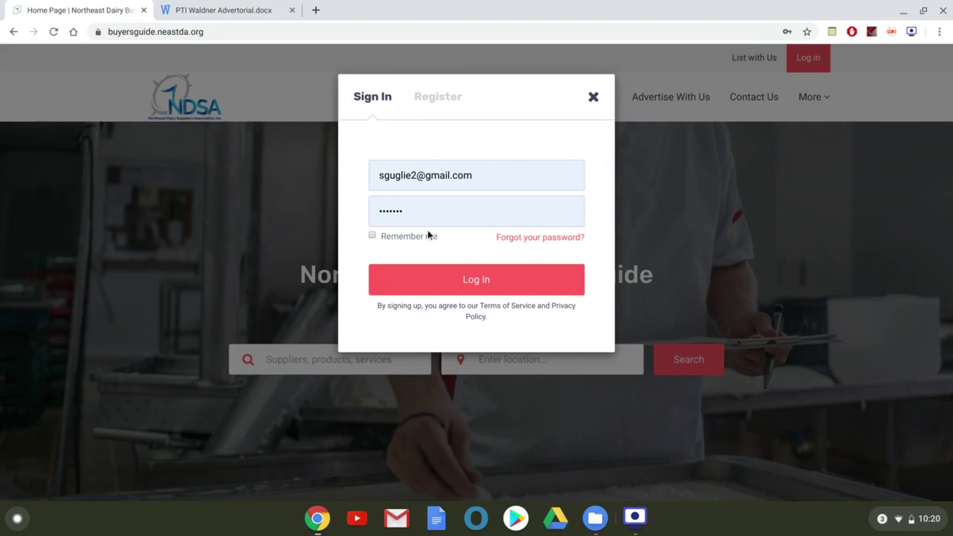
pyautogui.click(444, 283)
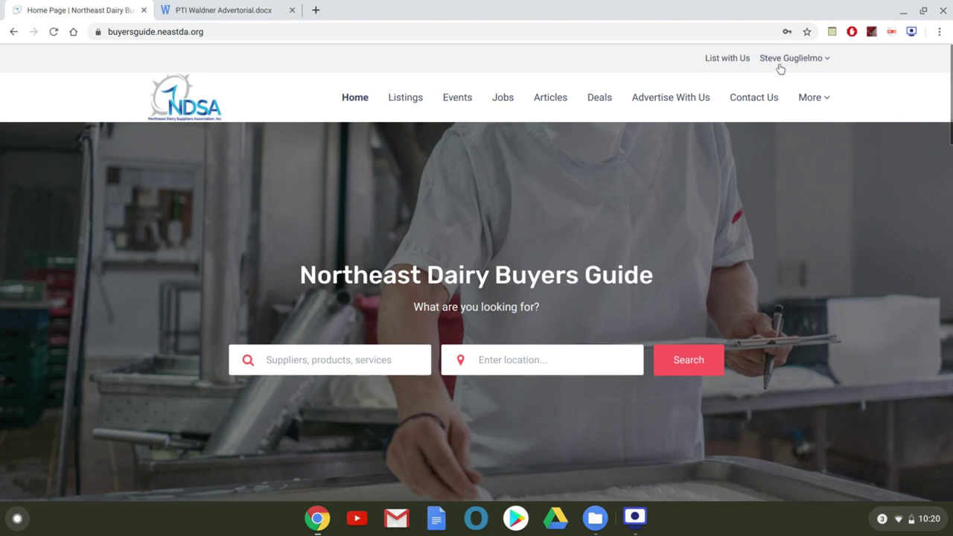
# Go to the sponsor dashboard and list the content types available to add.
pyautogui.click(807, 67)
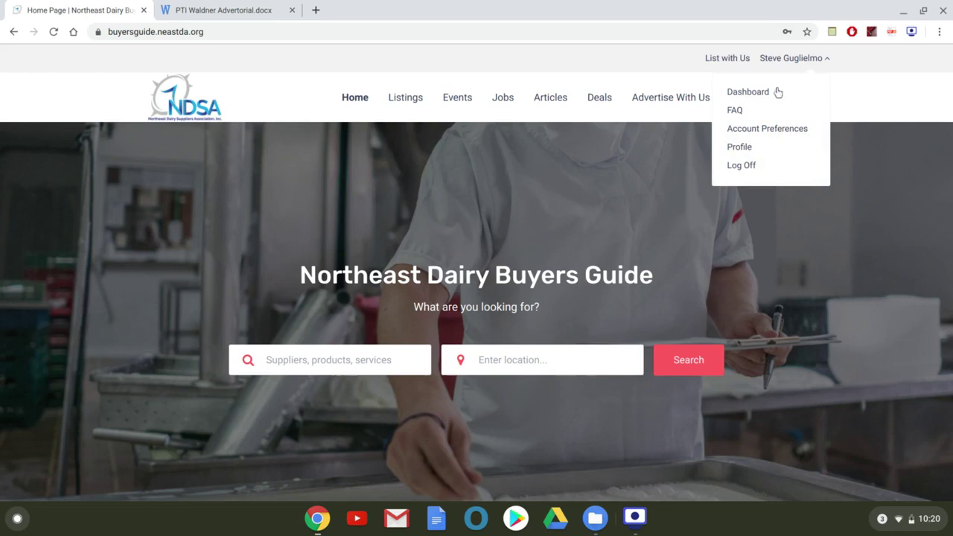
pyautogui.click(763, 97)
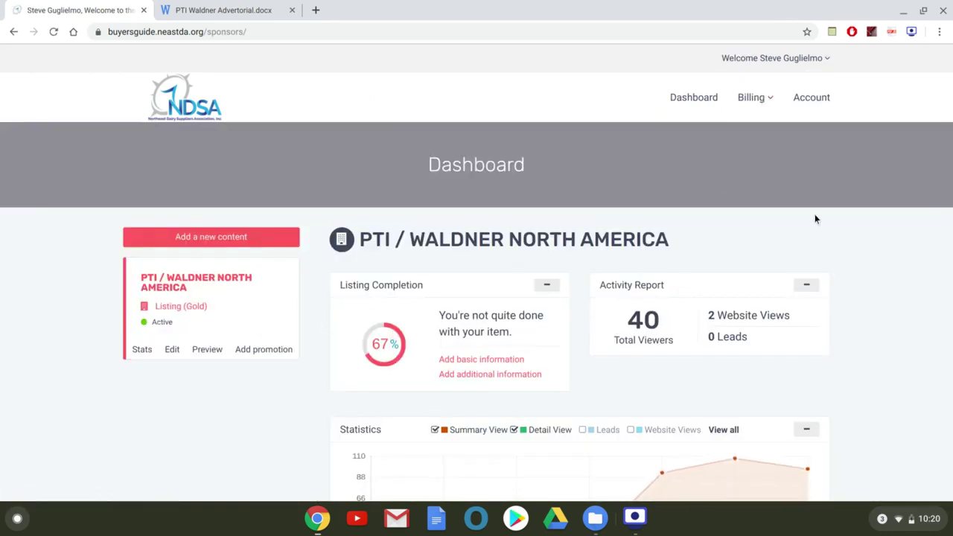
pyautogui.scroll(-3, 876, 251)
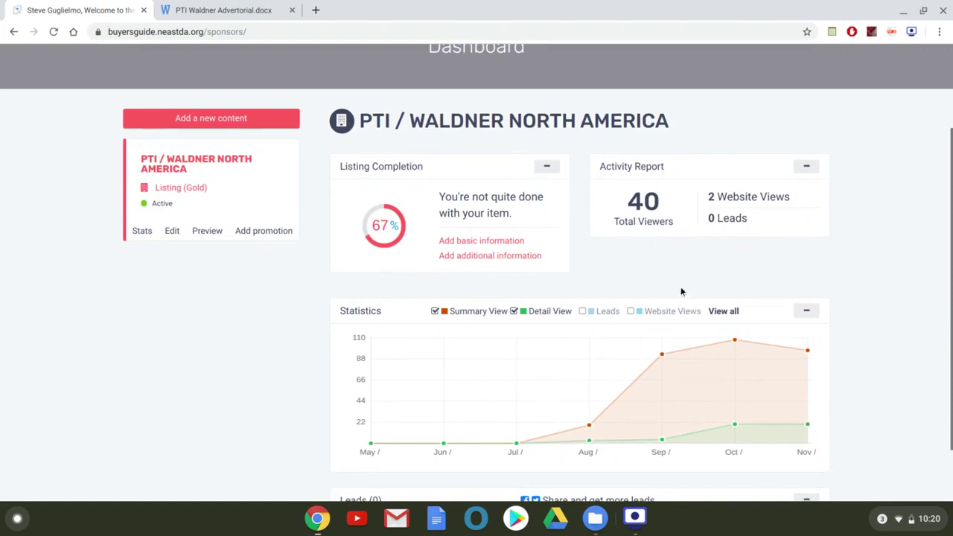
pyautogui.scroll(3, 211, 327)
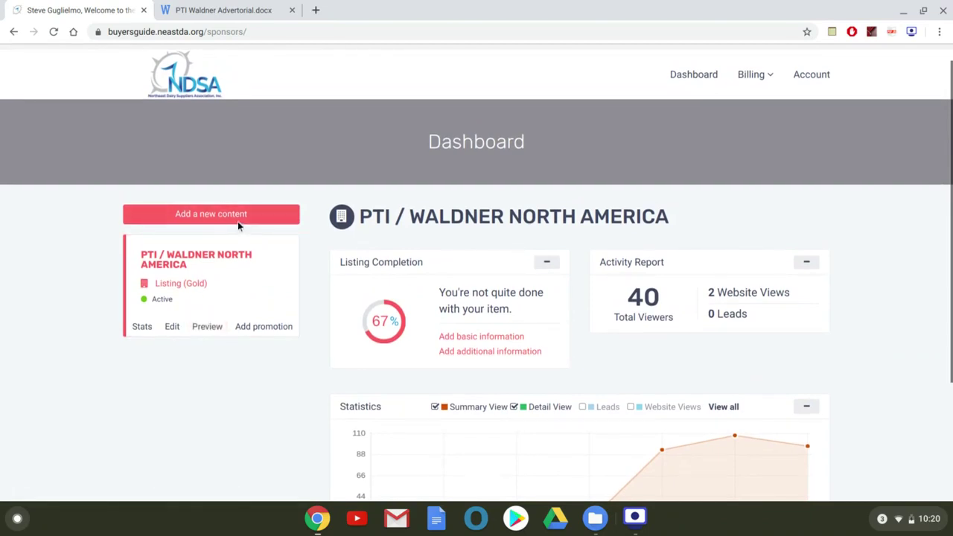
pyautogui.click(249, 221)
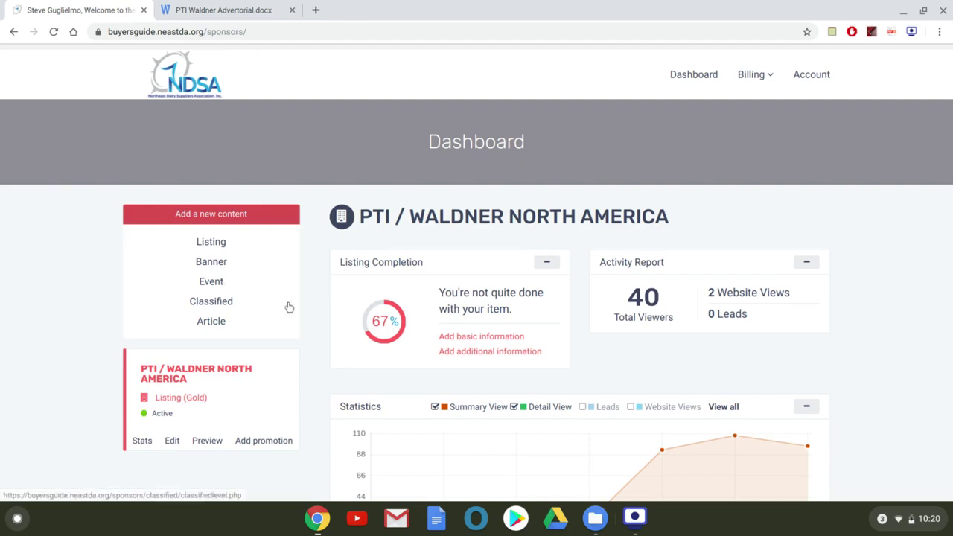
# Start a new Article from the Add a new content list.
pyautogui.click(222, 321)
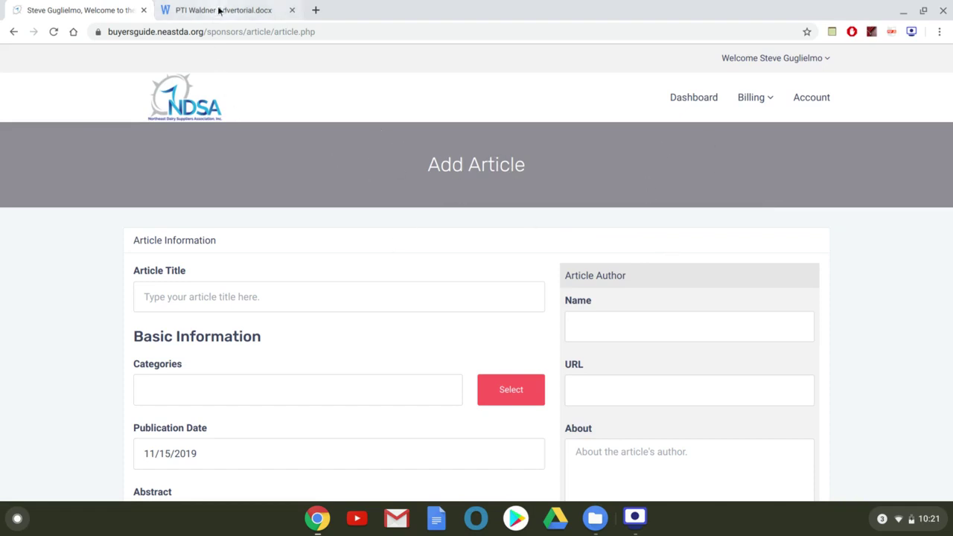
pyautogui.scroll(-2, 329, 211)
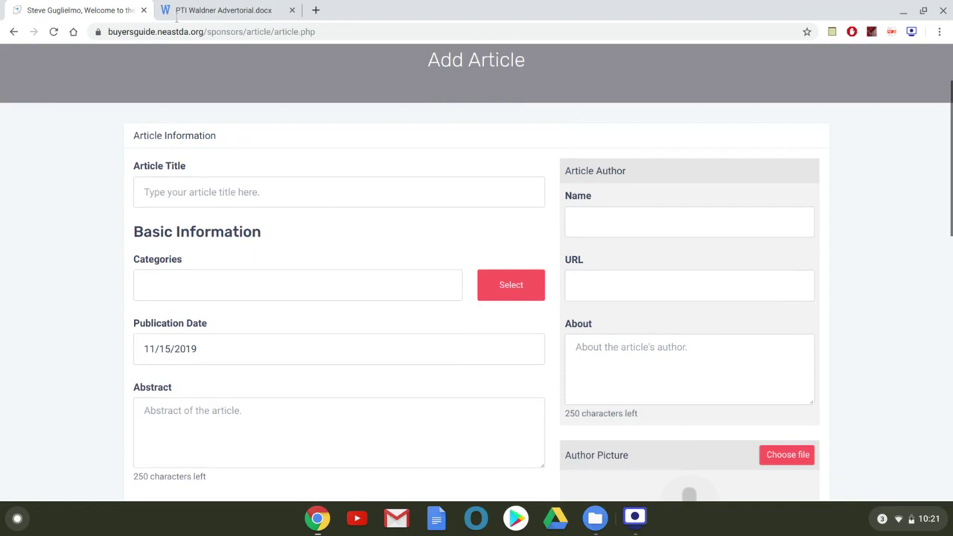
# Paste the advertorial's two-line headline from the docx tab into Article Title.
pyautogui.click(179, 9)
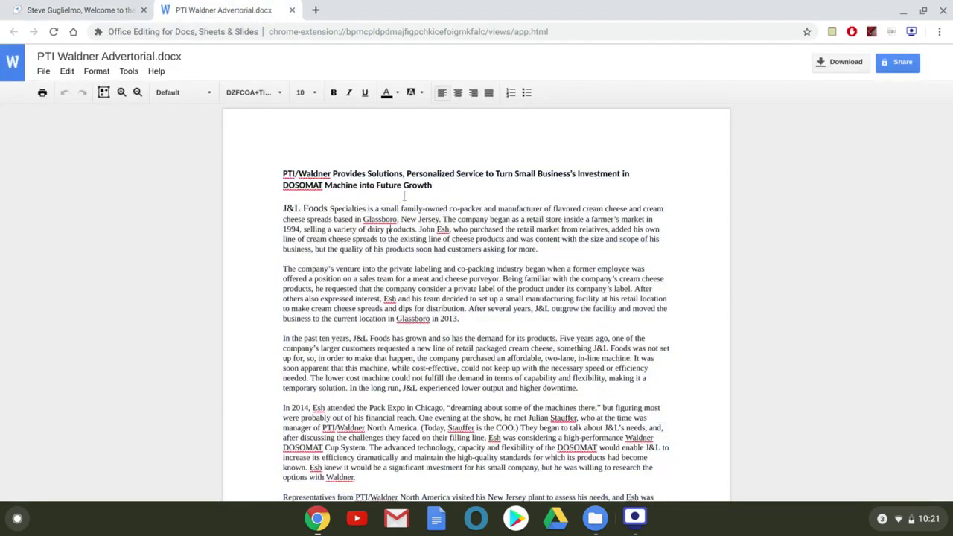
pyautogui.moveTo(434, 185); pyautogui.dragTo(283, 172)
pyautogui.hotkey('ctrl', 'c')
pyautogui.click(60, 9)
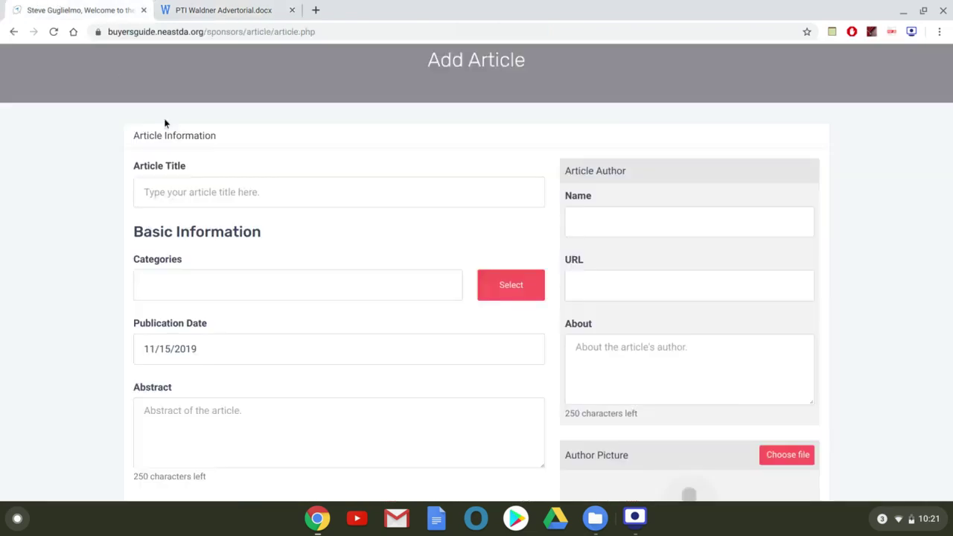
pyautogui.hotkey('ctrl', 'v')
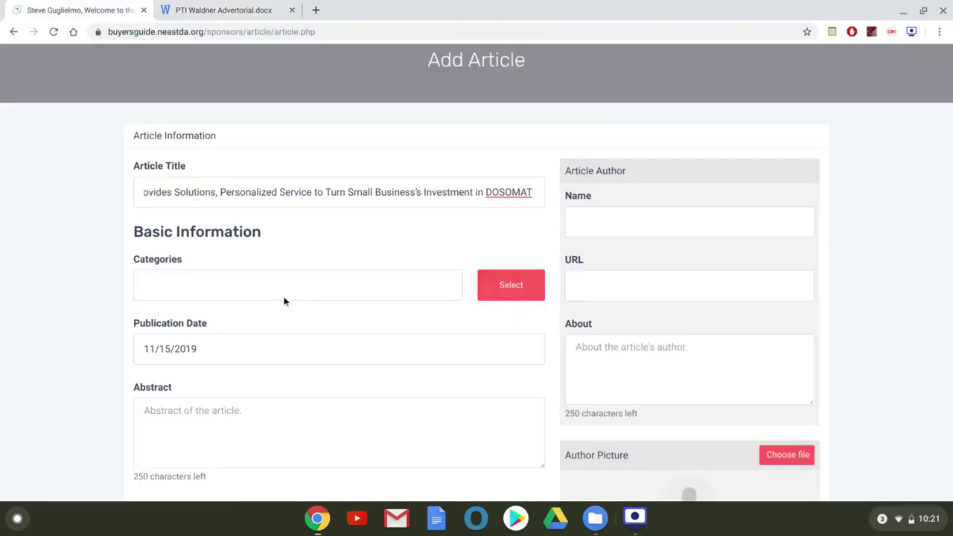
pyautogui.click(278, 294)
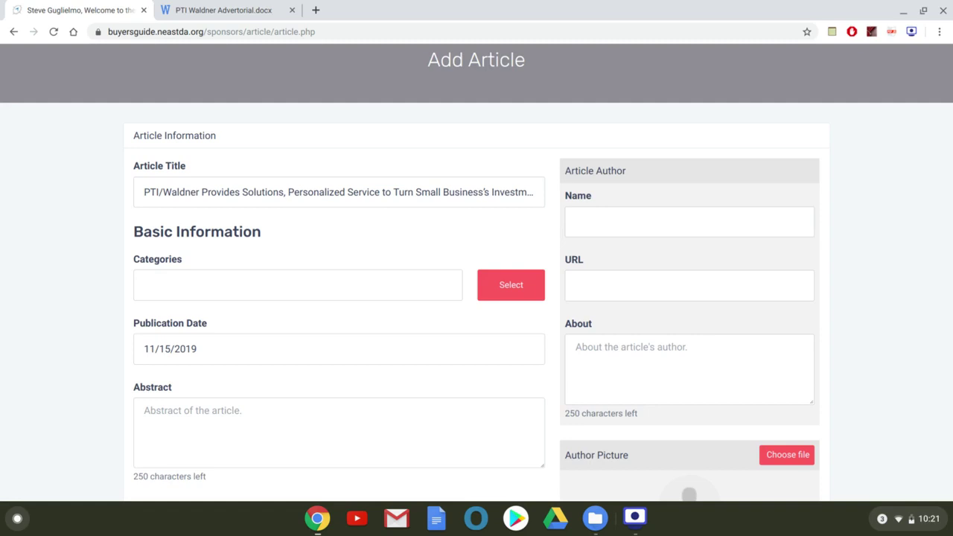
# Choose Case Studies and NED Magazine in the category picker and confirm.
pyautogui.click(503, 286)
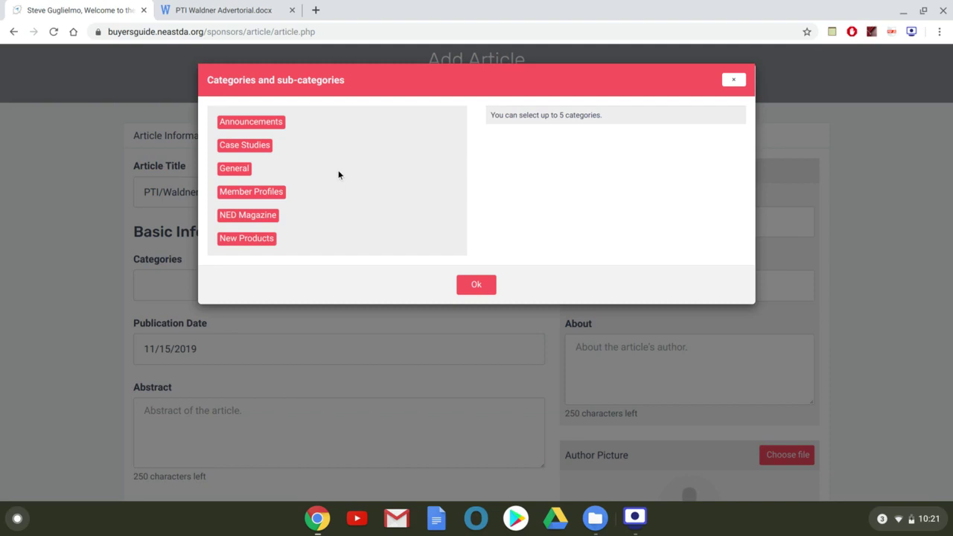
pyautogui.click(269, 146)
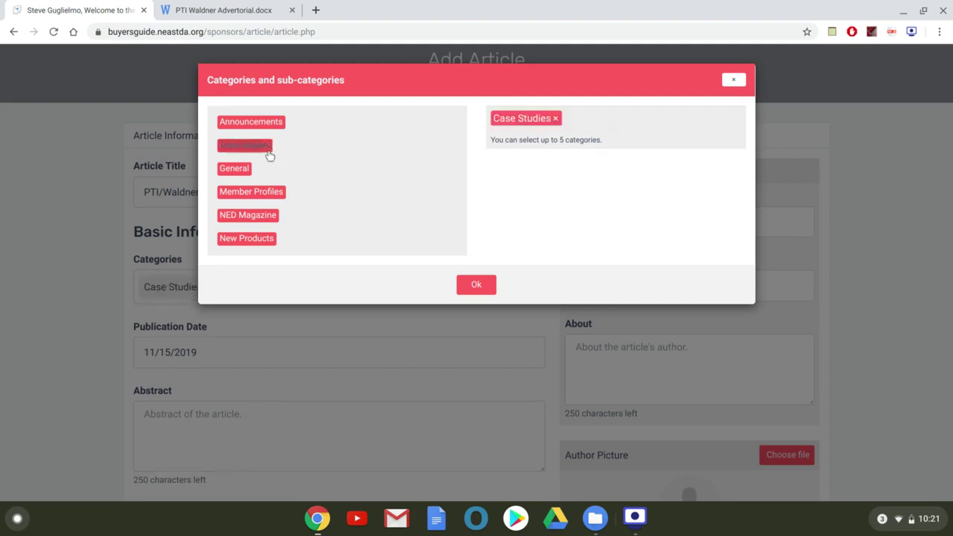
pyautogui.click(271, 216)
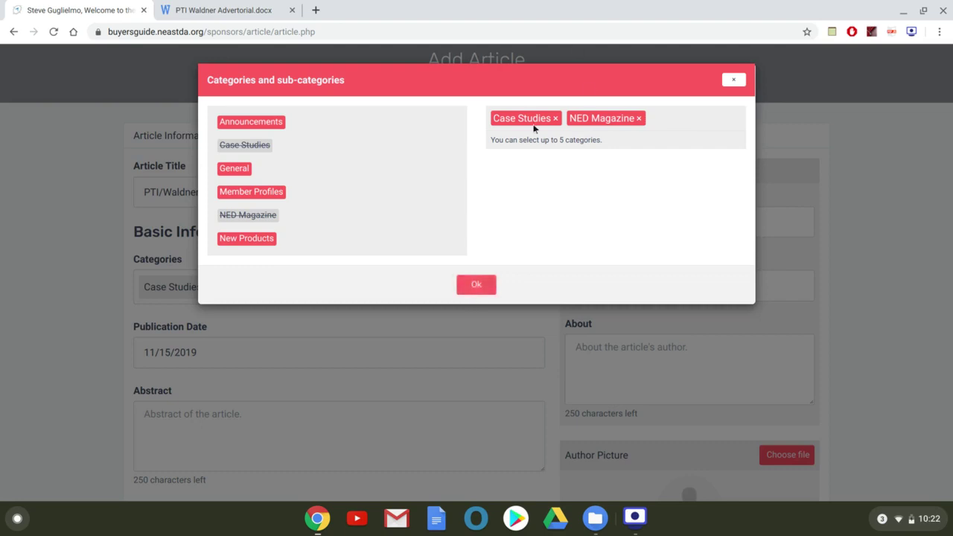
pyautogui.click(478, 291)
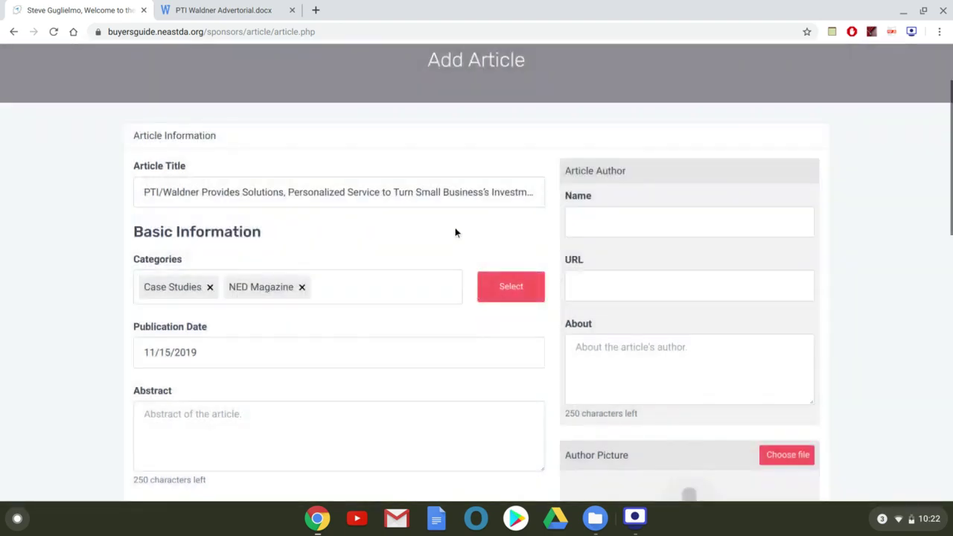
# Paste the advertorial headline into the article's Abstract field.
pyautogui.scroll(-2, 455, 231)
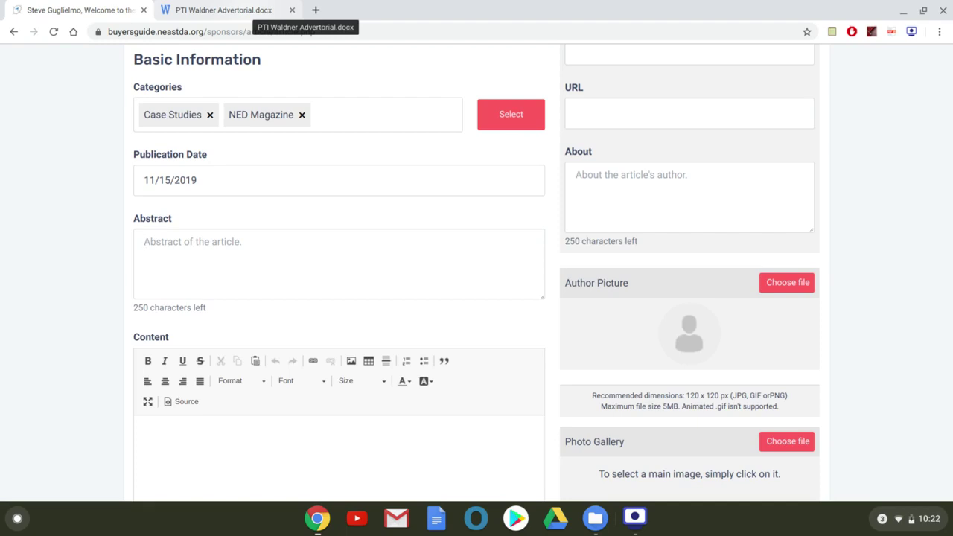
pyautogui.click(248, 12)
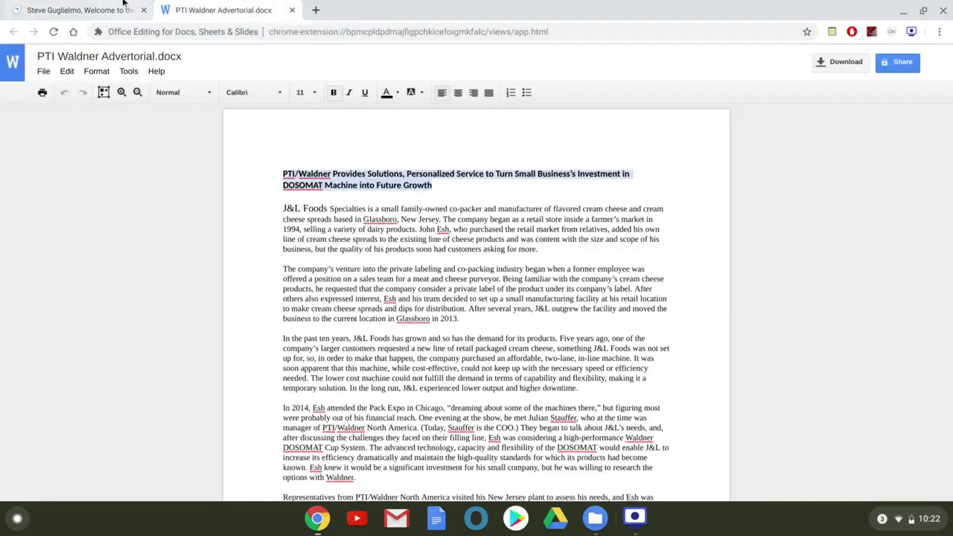
pyautogui.click(103, 9)
pyautogui.hotkey('ctrl', 'v')
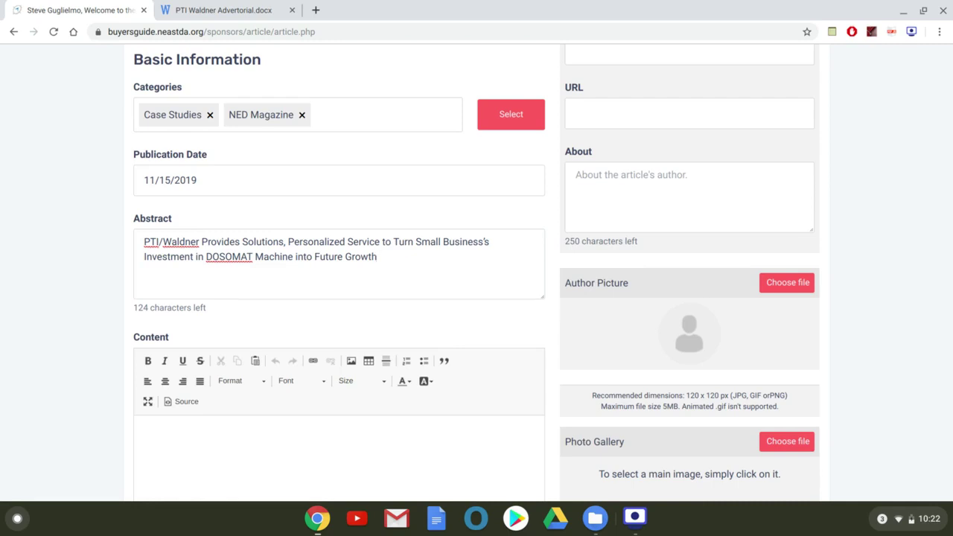
# Enlarge the Content editor and paste the entire advertorial text into it.
pyautogui.scroll(-3, 476, 273)
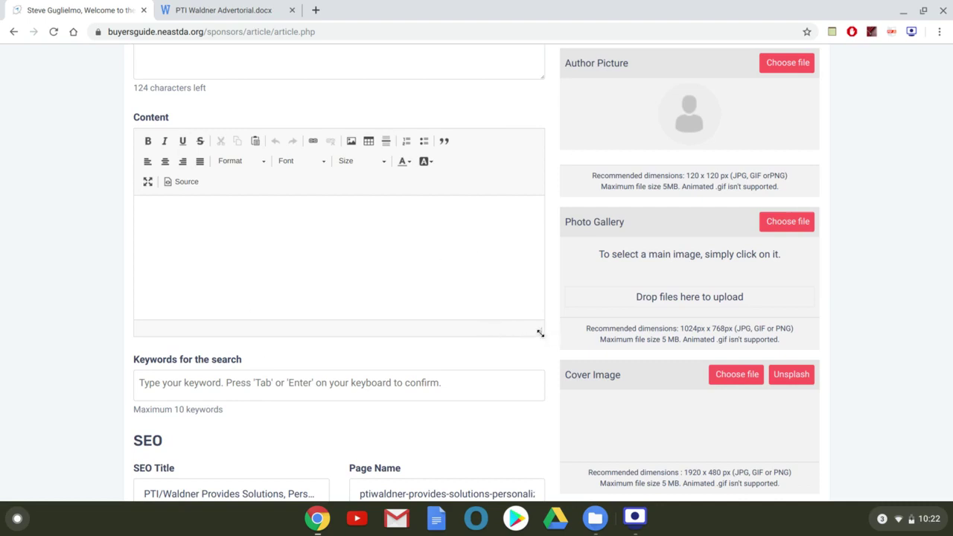
pyautogui.moveTo(540, 332); pyautogui.dragTo(576, 513)
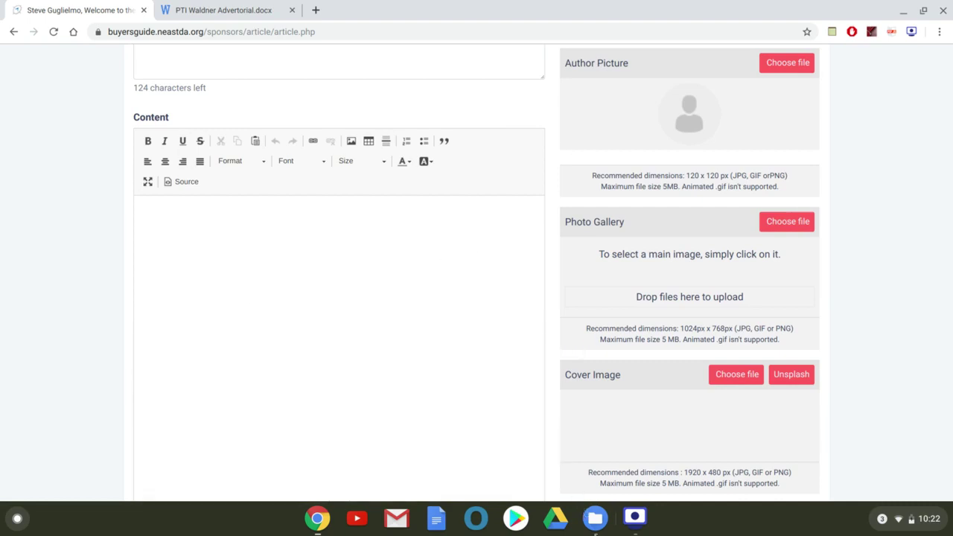
pyautogui.scroll(-4, 486, 406)
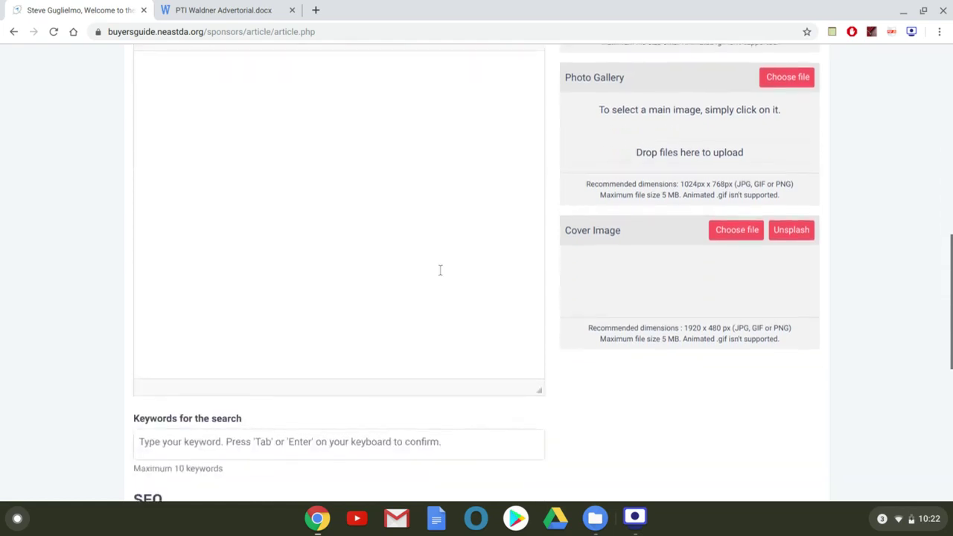
pyautogui.scroll(1, 433, 259)
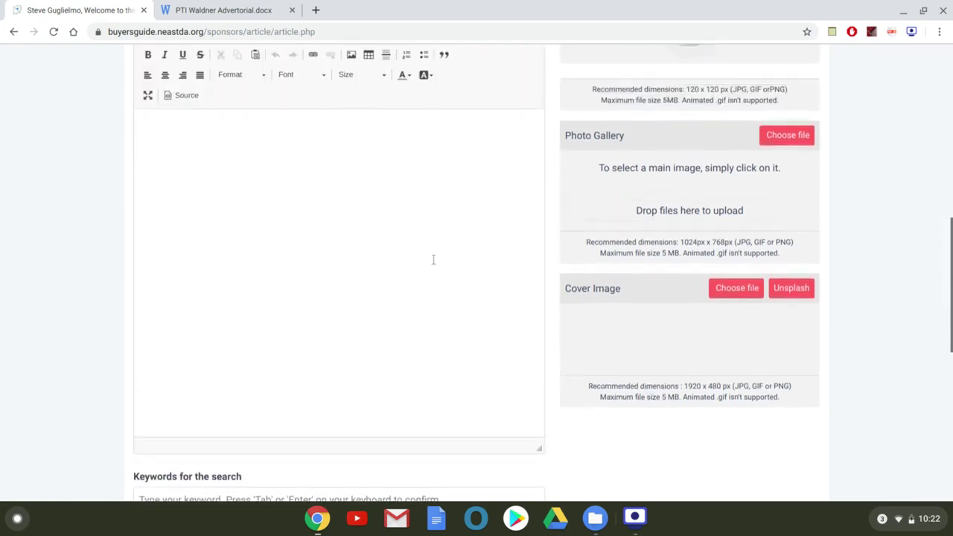
pyautogui.click(249, 14)
pyautogui.hotkey('ctrl', 'a')
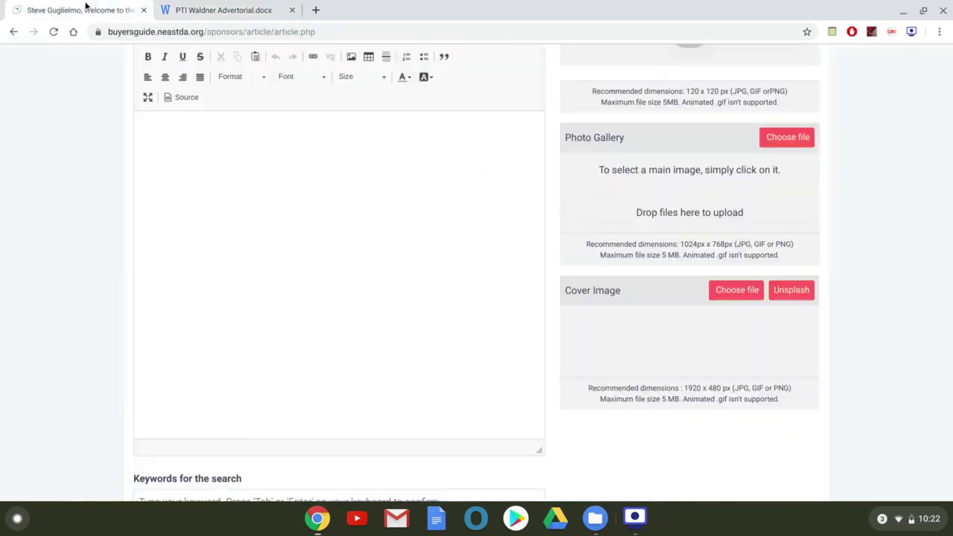
pyautogui.click(85, 10)
pyautogui.click(272, 171)
pyautogui.hotkey('ctrl', 'v')
# Delete the duplicated title paragraph and the blank line above the first paragraph.
pyautogui.scroll(15, 256, 197)
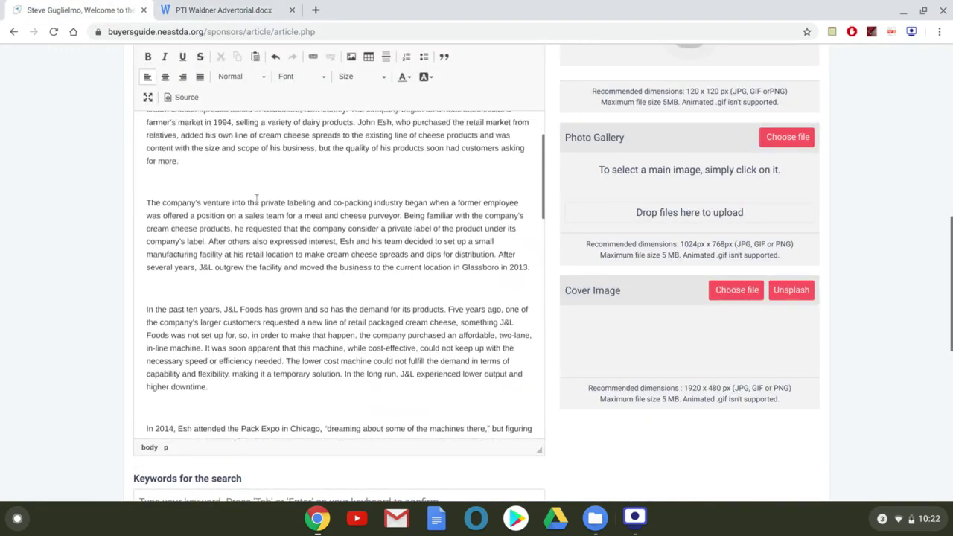
pyautogui.scroll(8, 256, 197)
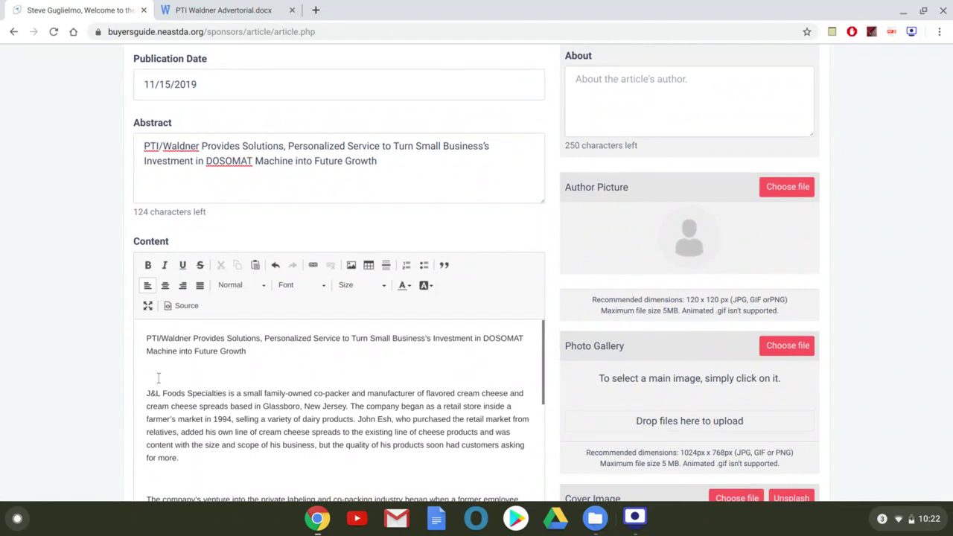
pyautogui.click(159, 379)
pyautogui.hotkey('shift', 'Up')
pyautogui.hotkey('shift', 'Up')
pyautogui.press('BackSpace')
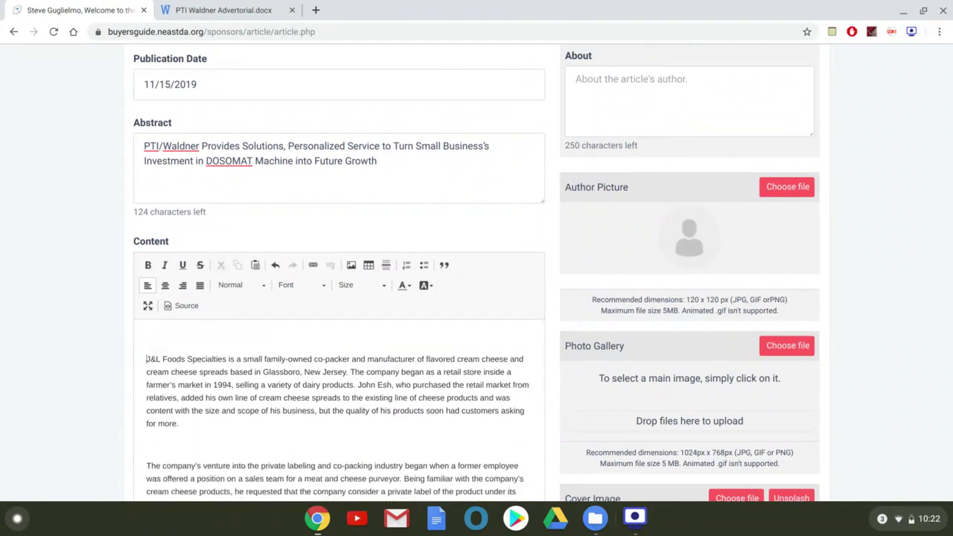
pyautogui.press('BackSpace')
pyautogui.scroll(-1, 400, 375)
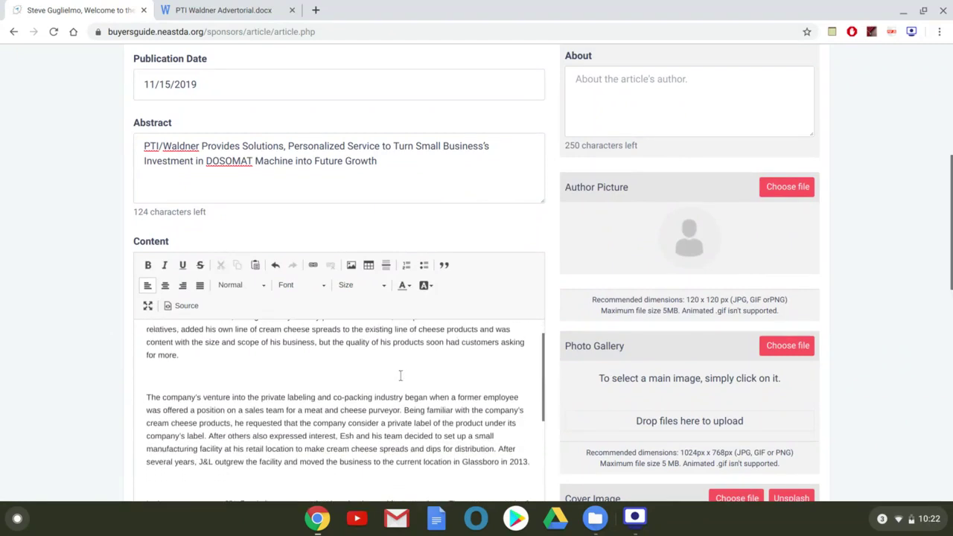
pyautogui.scroll(1, 399, 375)
pyautogui.scroll(-1, 24, 330)
pyautogui.scroll(-1, 24, 330)
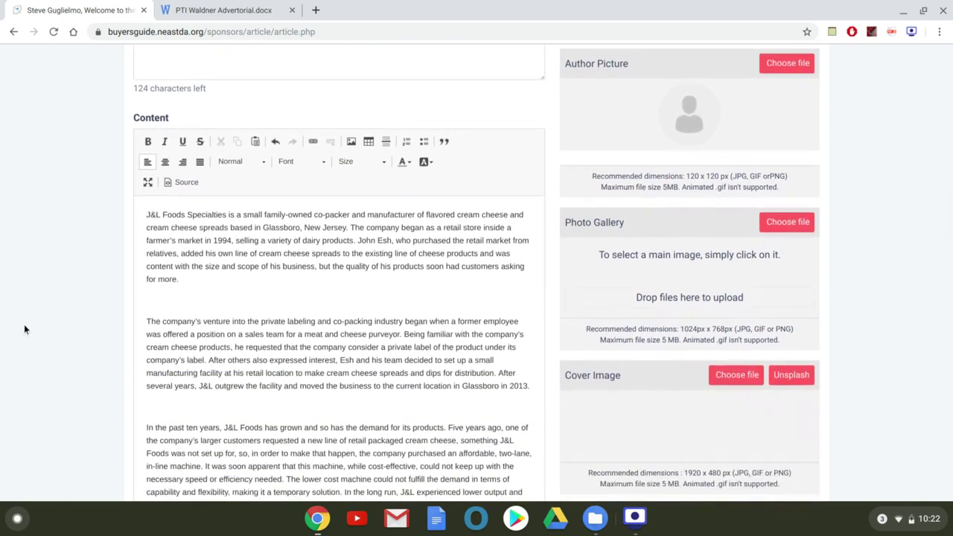
# Bold 'J&L Foods Specialties' at the start of the body, leaving it non-italic.
pyautogui.hotkey('shift', 'Right')
pyautogui.hotkey('shift', 'Right')
pyautogui.hotkey('shift', 'Right')
pyautogui.hotkey('shift', 'Right')
pyautogui.hotkey('shift', 'Right')
pyautogui.hotkey('shift', 'Right')
pyautogui.hotkey('shift', 'Right')
pyautogui.hotkey('shift', 'Right')
pyautogui.hotkey('shift', 'Right')
pyautogui.hotkey('shift', 'Right')
pyautogui.hotkey('shift', 'Right')
pyautogui.hotkey('shift', 'Right')
pyautogui.hotkey('shift', 'Right')
pyautogui.hotkey('shift', 'Right')
pyautogui.hotkey('shift', 'Right')
pyautogui.hotkey('shift', 'Right')
pyautogui.hotkey('shift', 'Right')
pyautogui.hotkey('shift', 'Right')
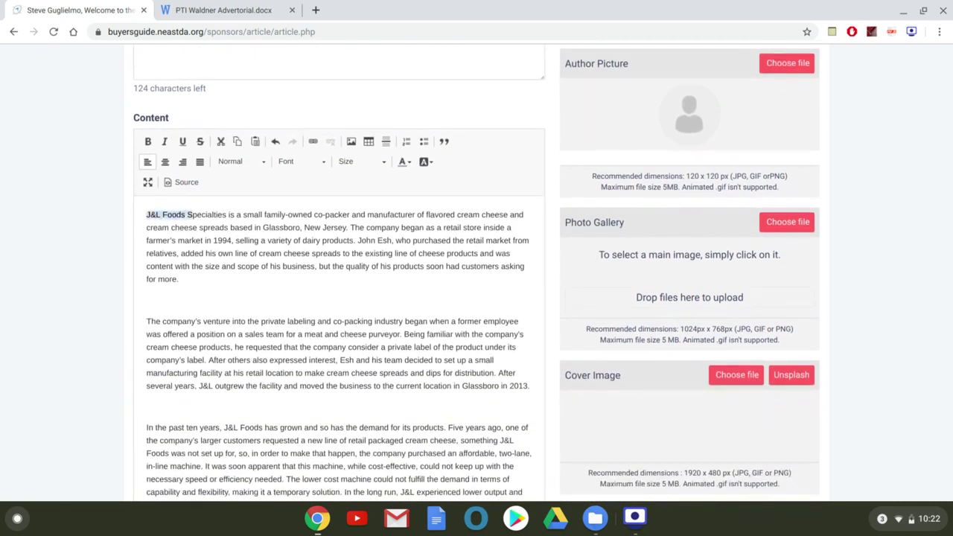
pyautogui.hotkey('shift', 'Right')
pyautogui.hotkey('shift', 'Right')
pyautogui.hotkey('shift', 'Right')
pyautogui.click(148, 142)
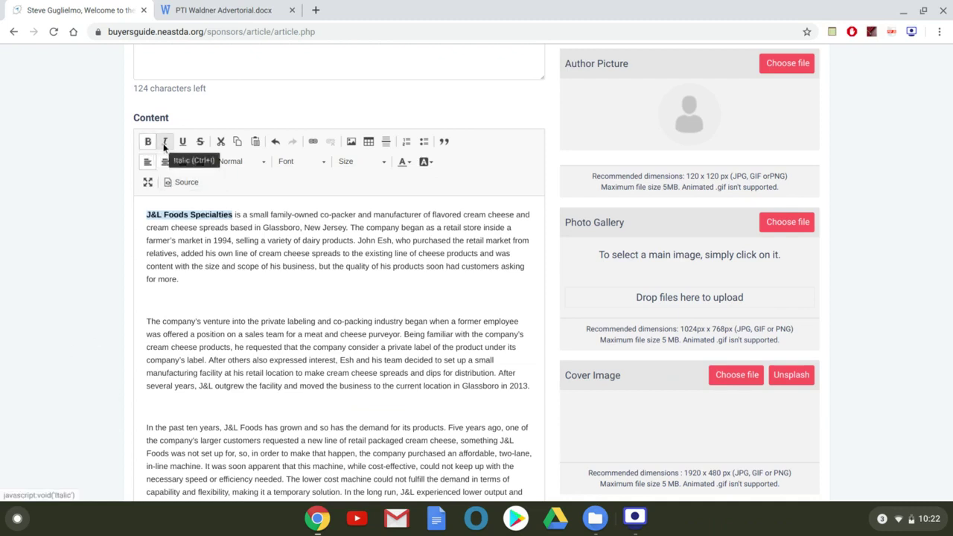
pyautogui.click(165, 143)
pyautogui.click(165, 143)
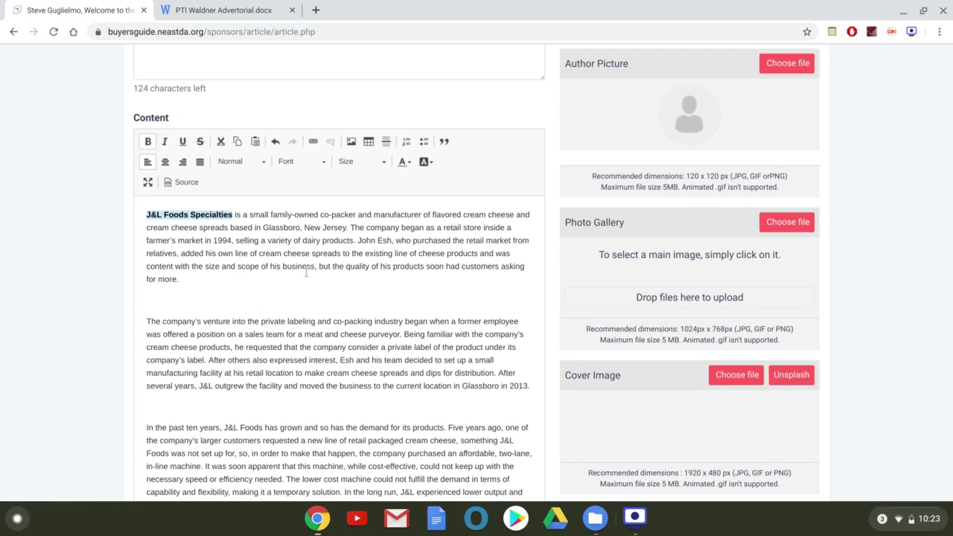
pyautogui.scroll(-3, 324, 263)
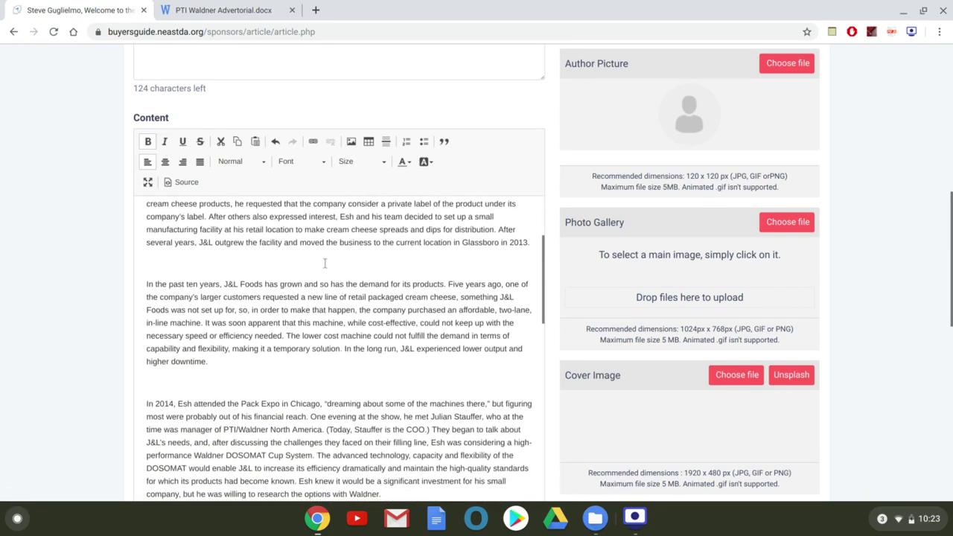
pyautogui.scroll(-8, 324, 263)
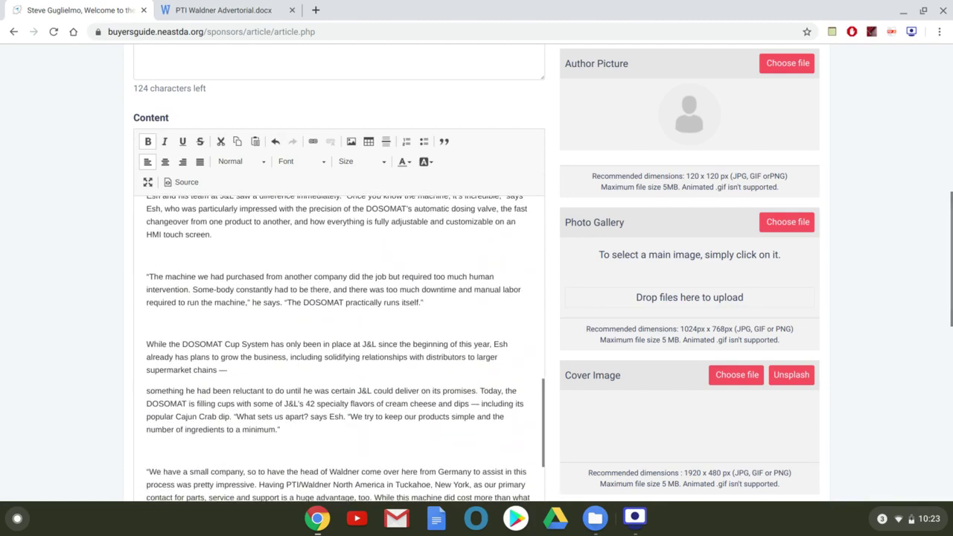
pyautogui.scroll(-2, 147, 296)
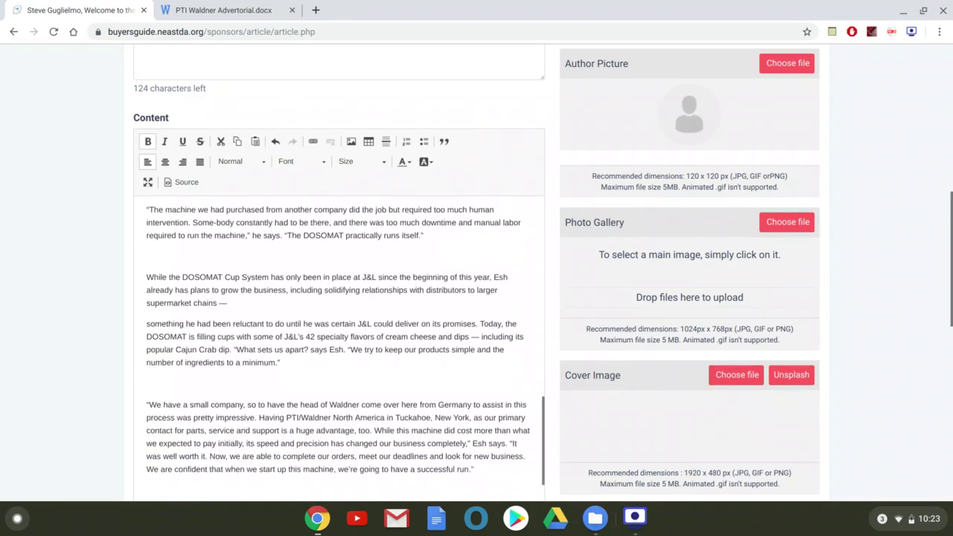
pyautogui.scroll(-4, 97, 298)
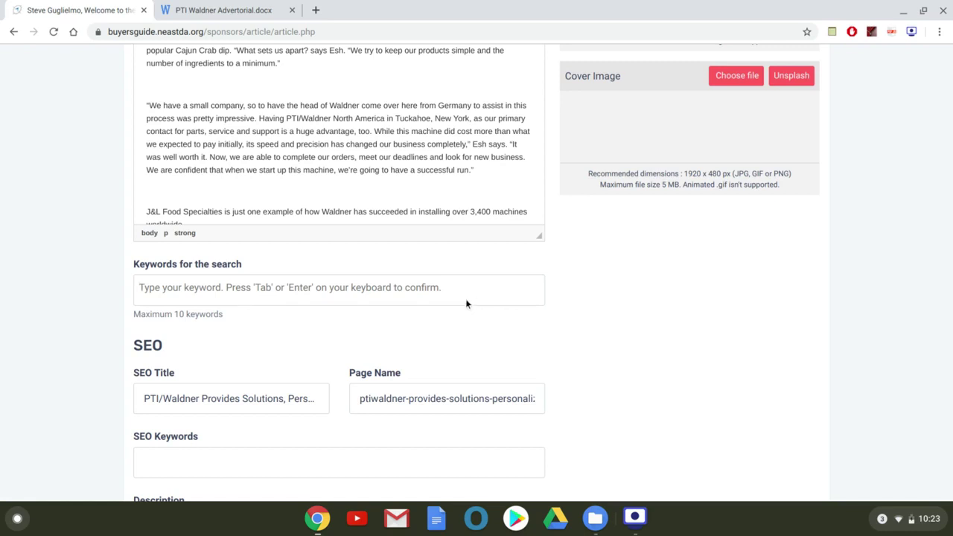
# Enter 'case study' as a keyword tag, correcting the typo first.
pyautogui.write('case stydt')
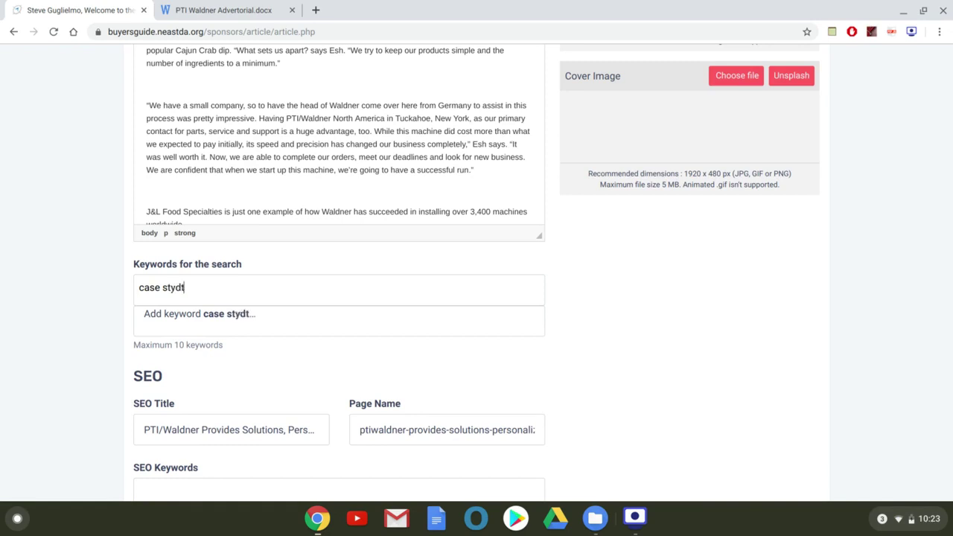
pyautogui.press('BackSpace')
pyautogui.press('BackSpace')
pyautogui.write('udy')
pyautogui.press('Return')
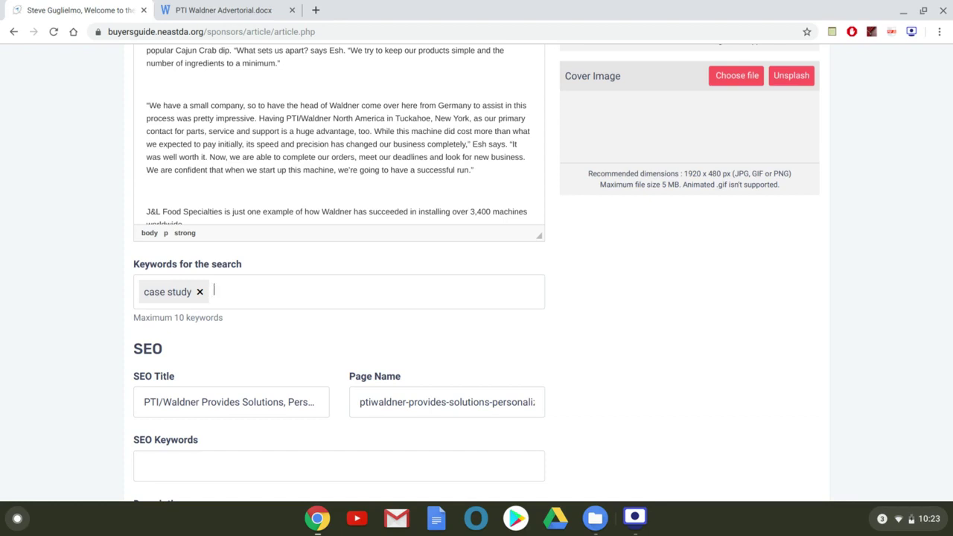
pyautogui.scroll(-2, 698, 345)
pyautogui.scroll(-1, 698, 346)
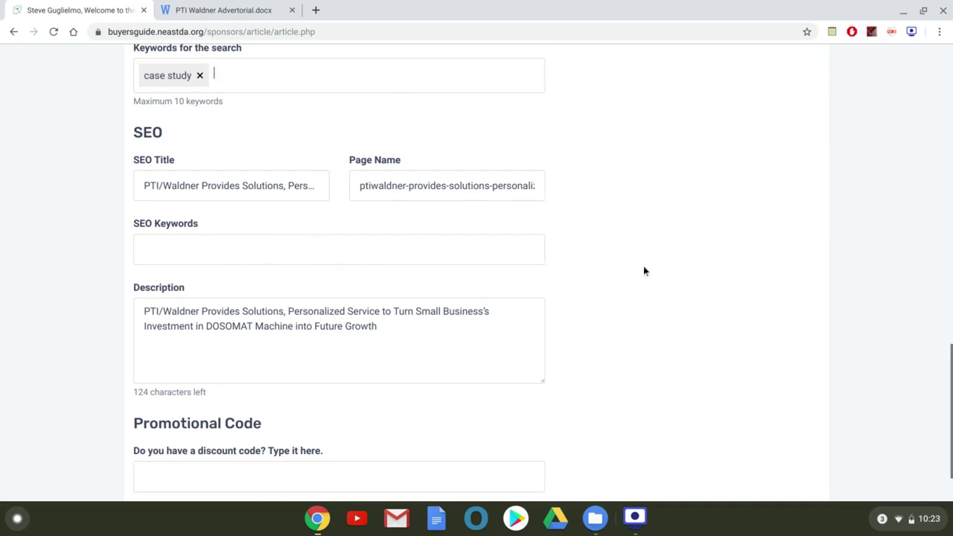
pyautogui.scroll(15, 525, 369)
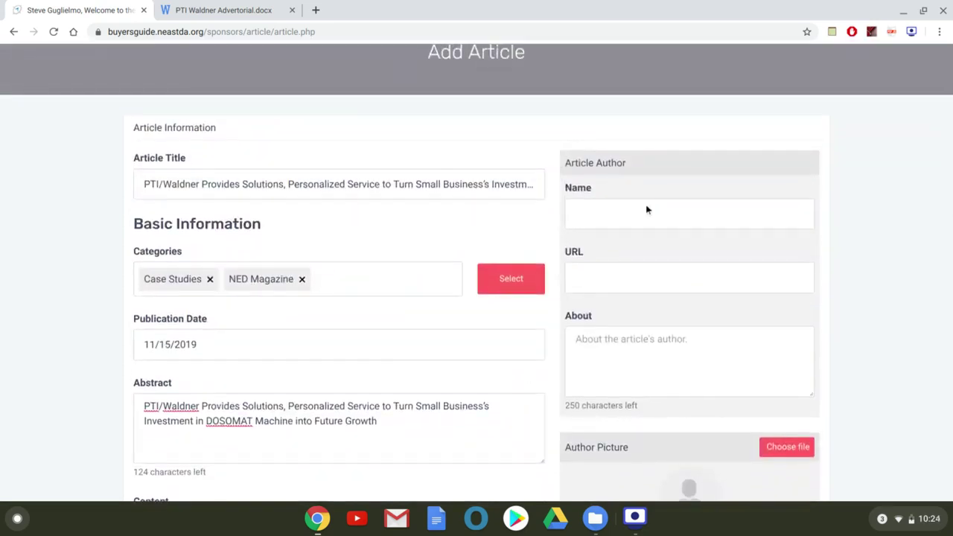
# Enter the author's full name in Article Author Name and choose the matching existing author.
pyautogui.scroll(-2, 923, 220)
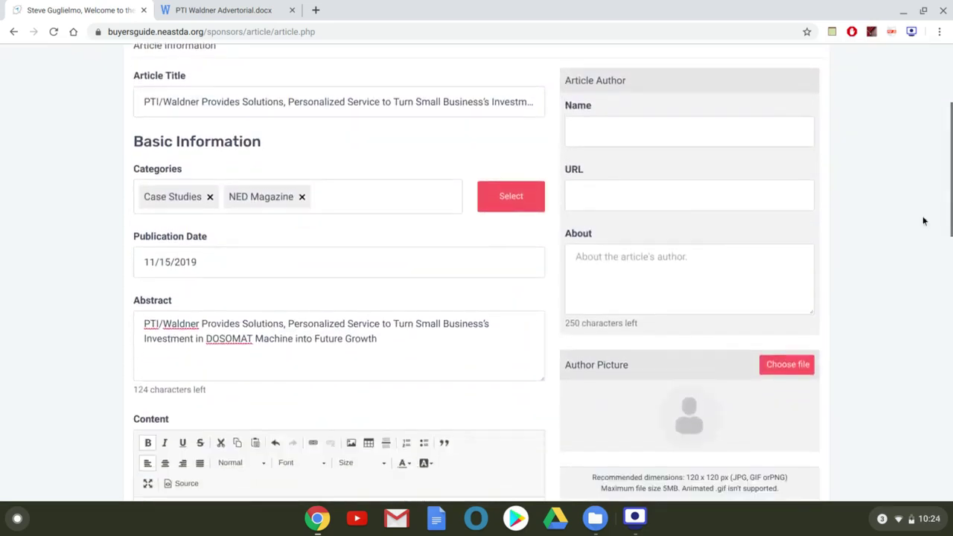
pyautogui.click(791, 141)
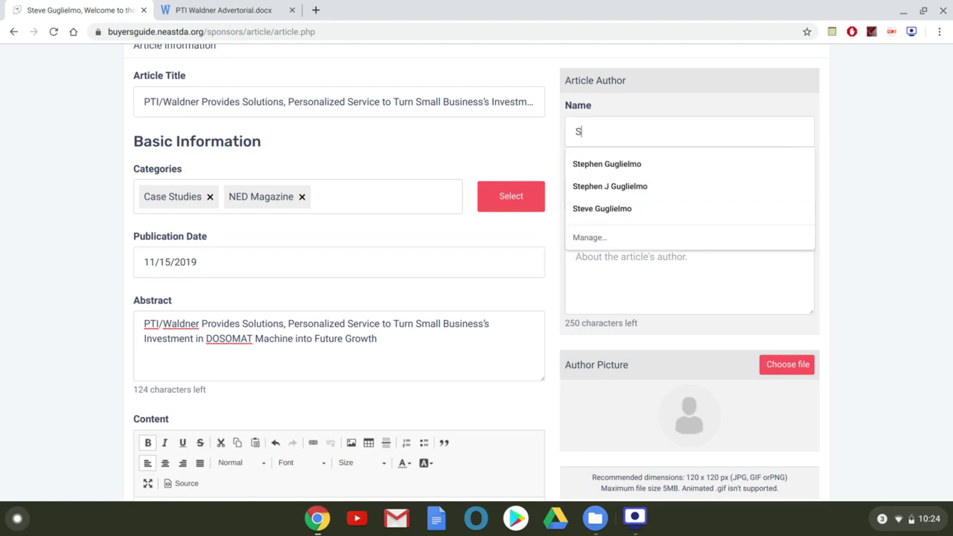
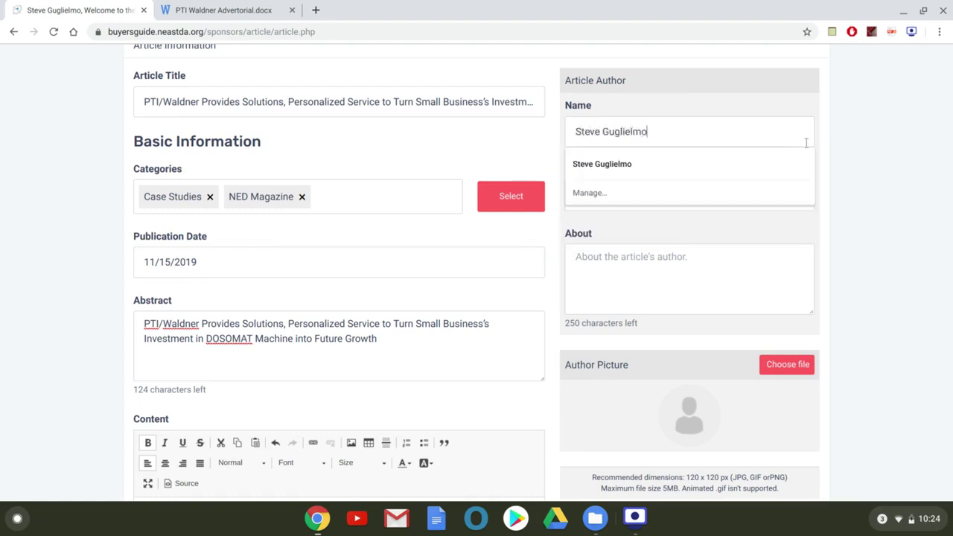
pyautogui.click(942, 181)
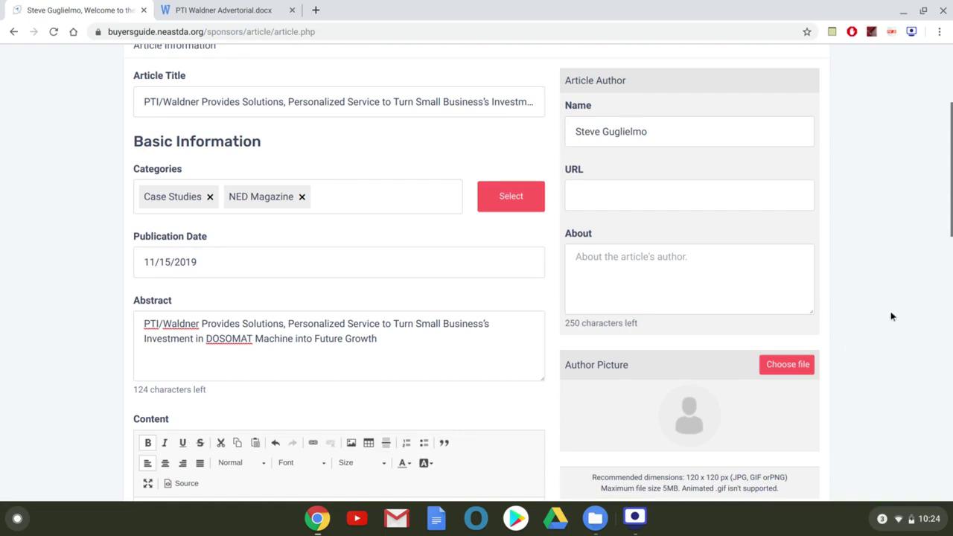
pyautogui.scroll(-4, 891, 313)
# Scroll down through the article form past the Content box to the Photo Gallery panel.
pyautogui.scroll(-1, 891, 316)
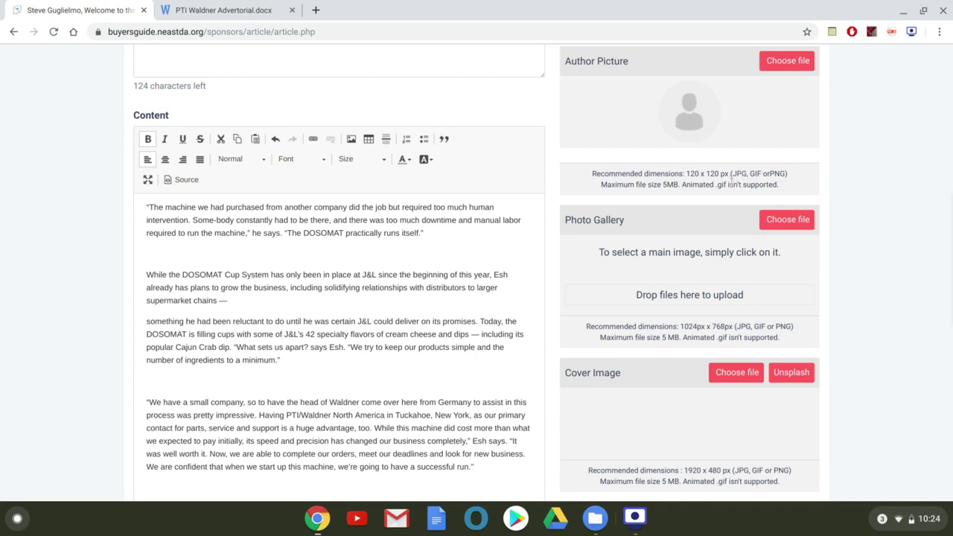
pyautogui.scroll(-1, 675, 215)
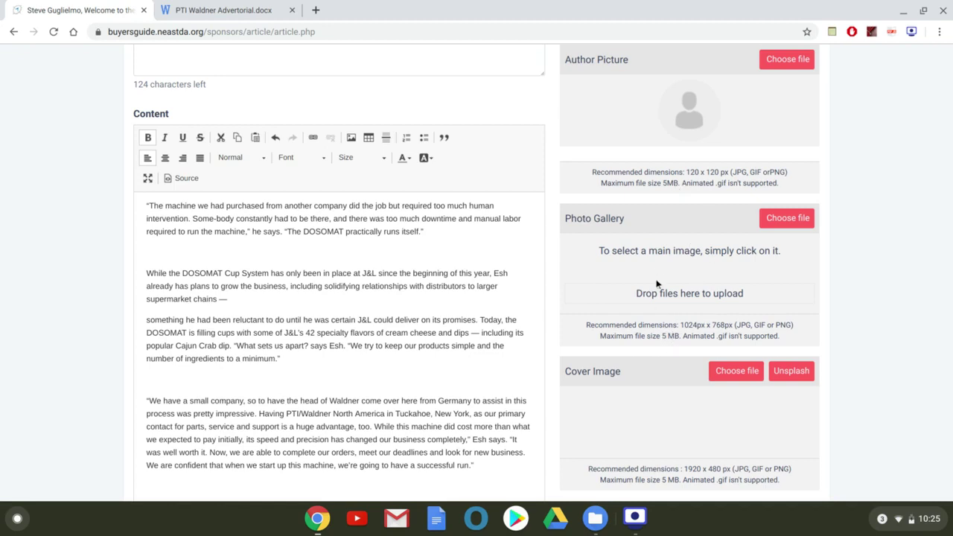
pyautogui.scroll(-2, 664, 265)
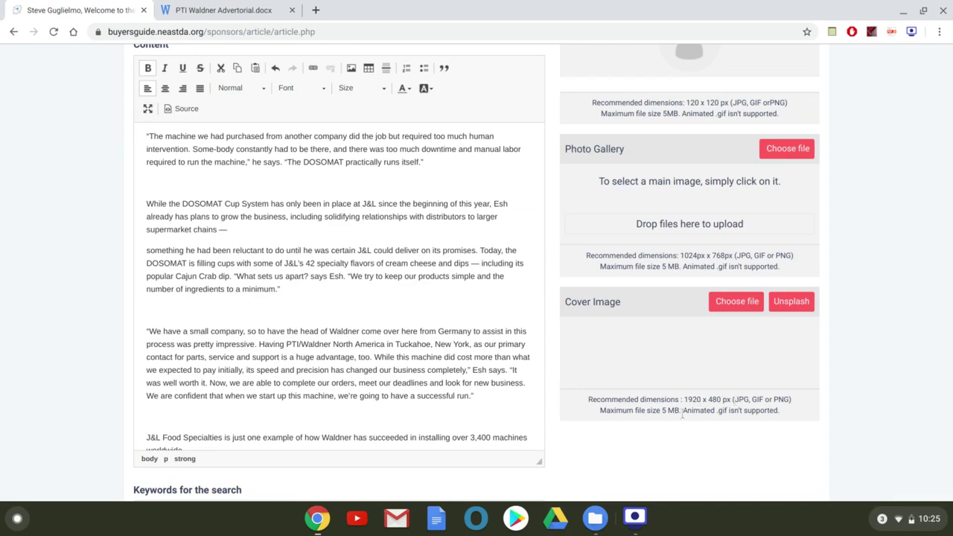
pyautogui.scroll(1, 691, 410)
pyautogui.scroll(2, 690, 411)
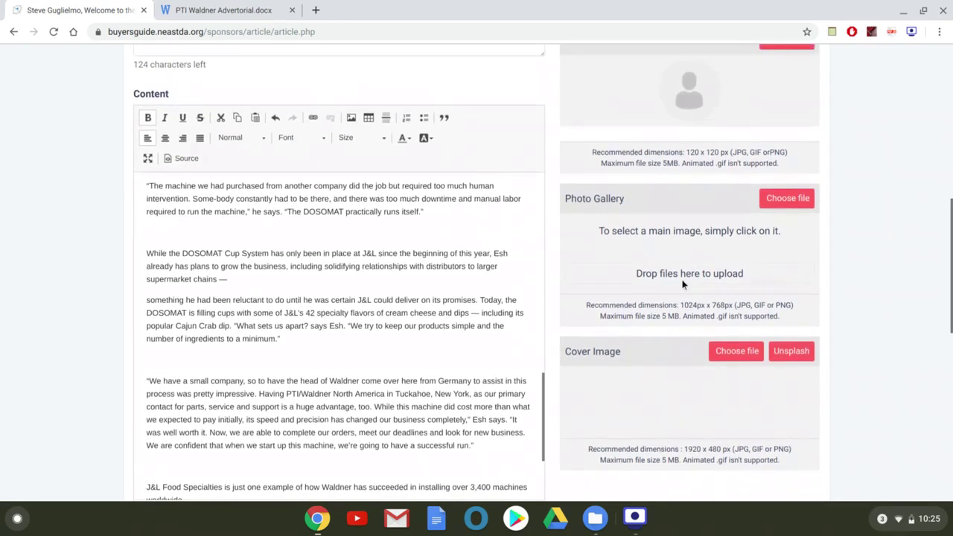
# Upload PTI Waldner 3.jpg, 2.jpg and 1.jpg from the PTI Waldner Article folder to the gallery.
pyautogui.click(801, 203)
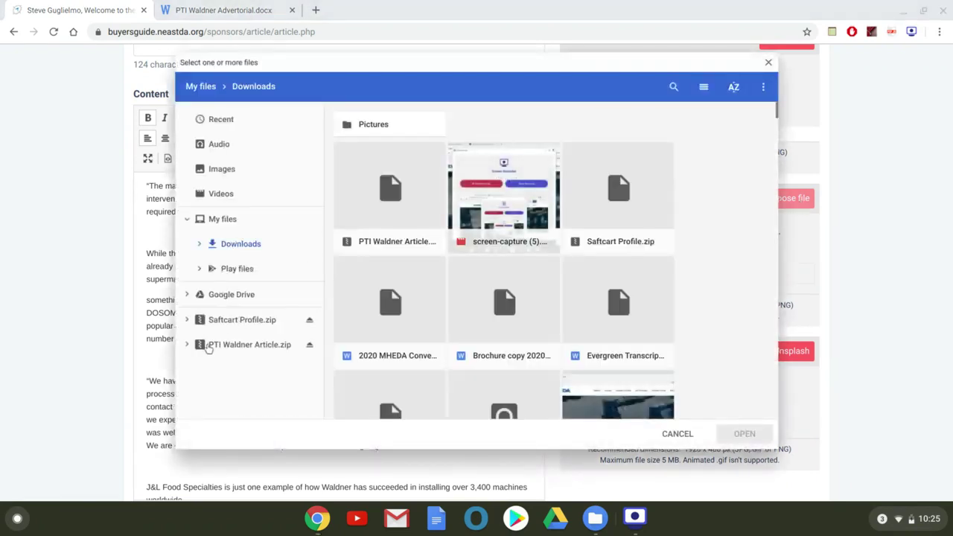
pyautogui.click(187, 344)
pyautogui.click(230, 370)
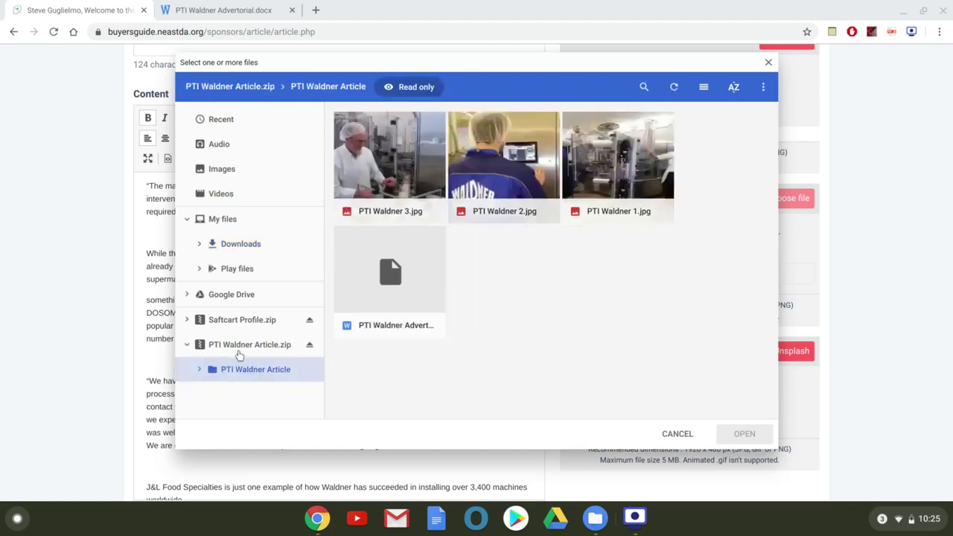
pyautogui.click(347, 126)
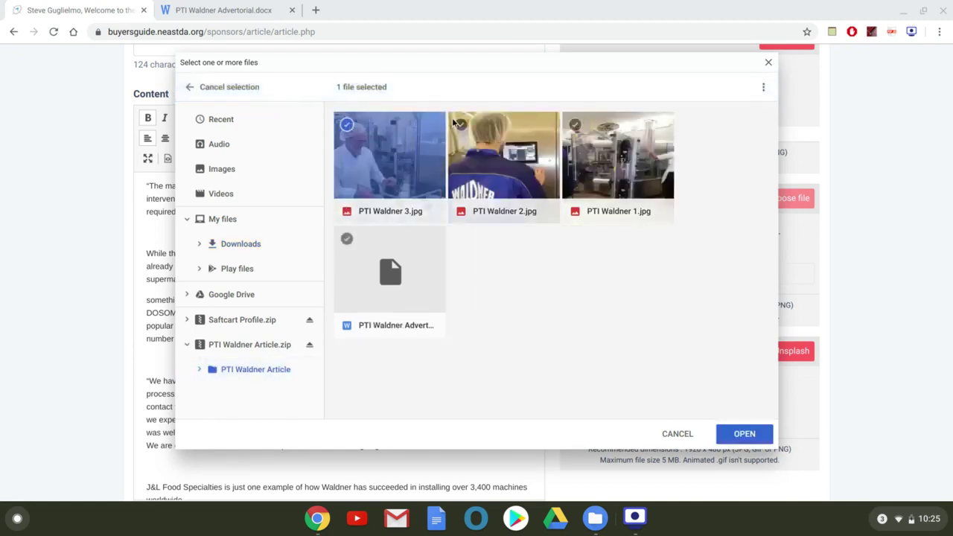
pyautogui.click(461, 127)
pyautogui.click(575, 125)
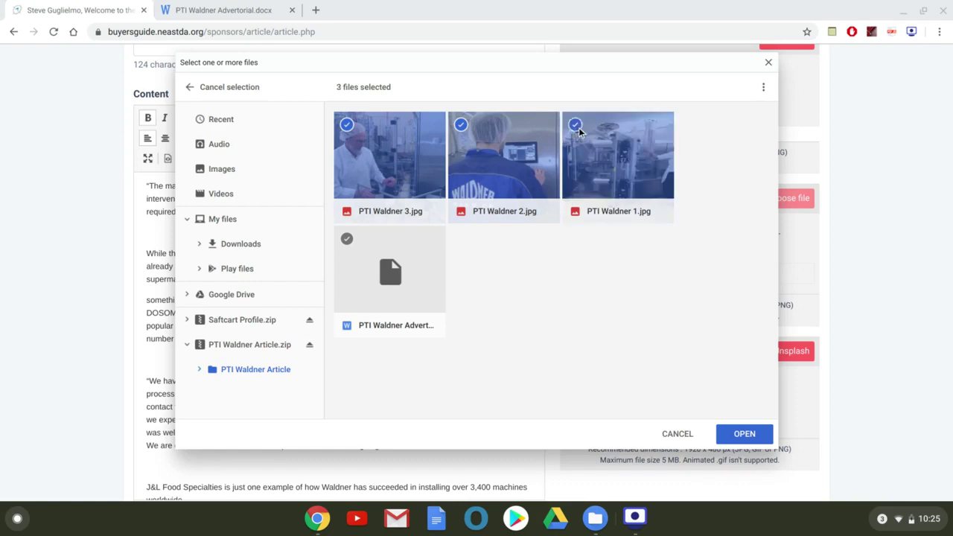
pyautogui.click(755, 437)
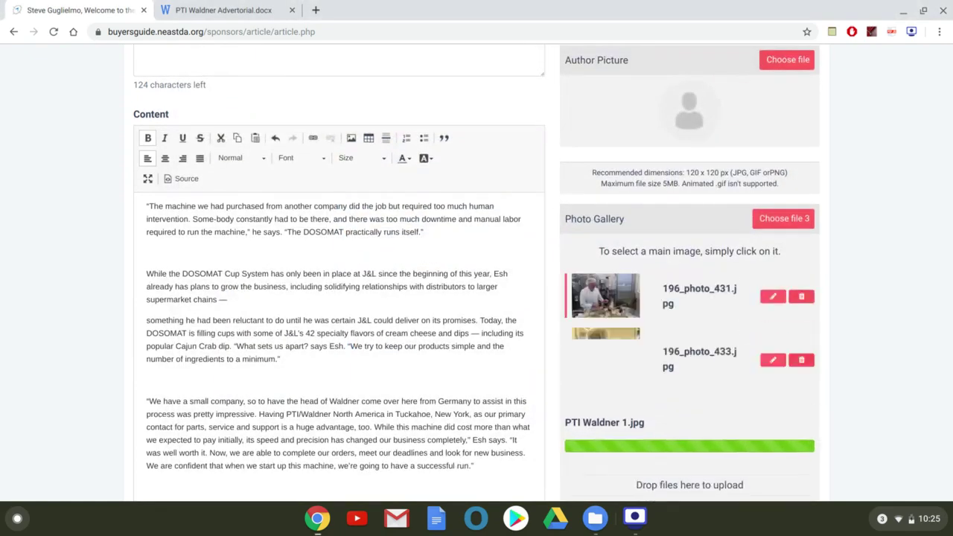
# Try 196_photo_433 as main gallery image, then restore the first photo as main.
pyautogui.scroll(-1, 477, 298)
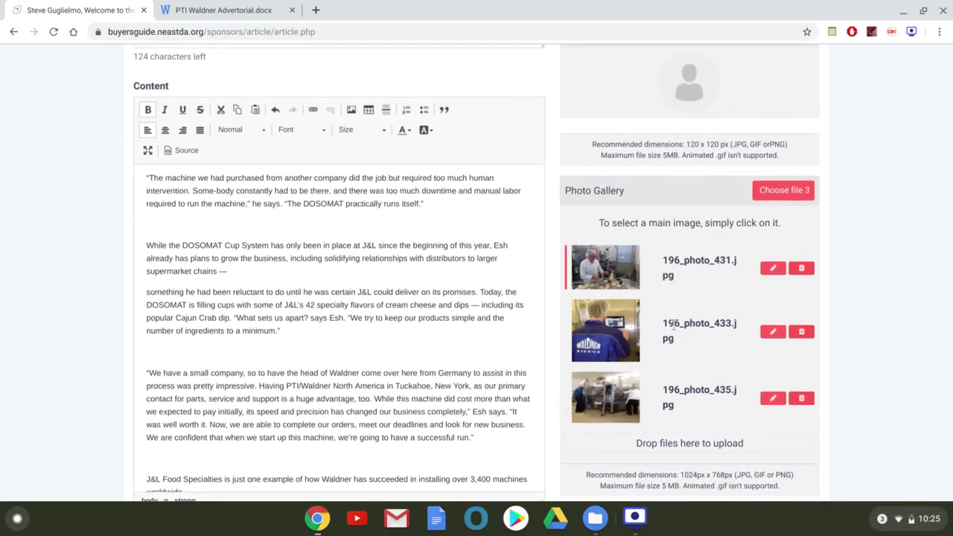
pyautogui.click(625, 331)
pyautogui.click(600, 272)
pyautogui.scroll(-4, 773, 405)
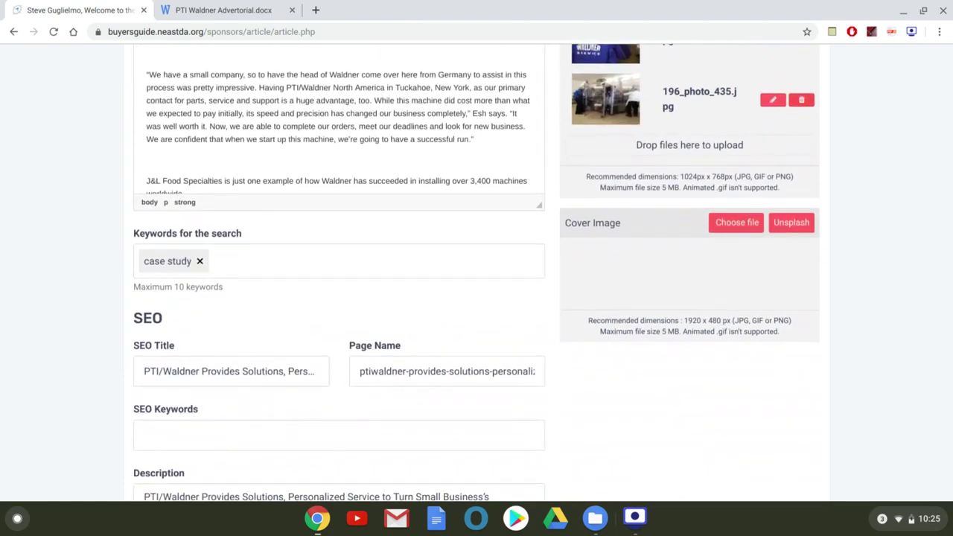
pyautogui.scroll(4, 543, 273)
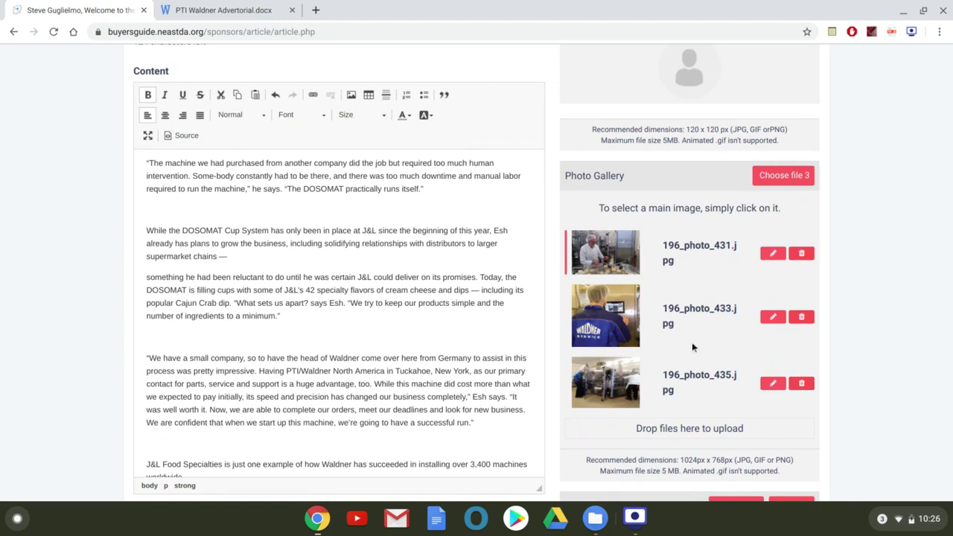
pyautogui.scroll(-1, 839, 300)
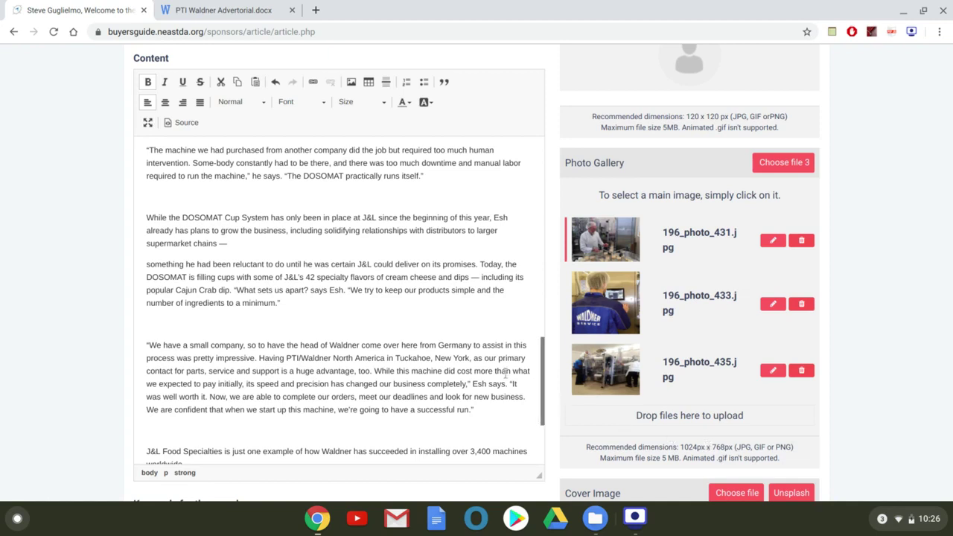
# Enlarge the crop area of 196_photo_431.jpg slightly and save the new crop.
pyautogui.click(771, 241)
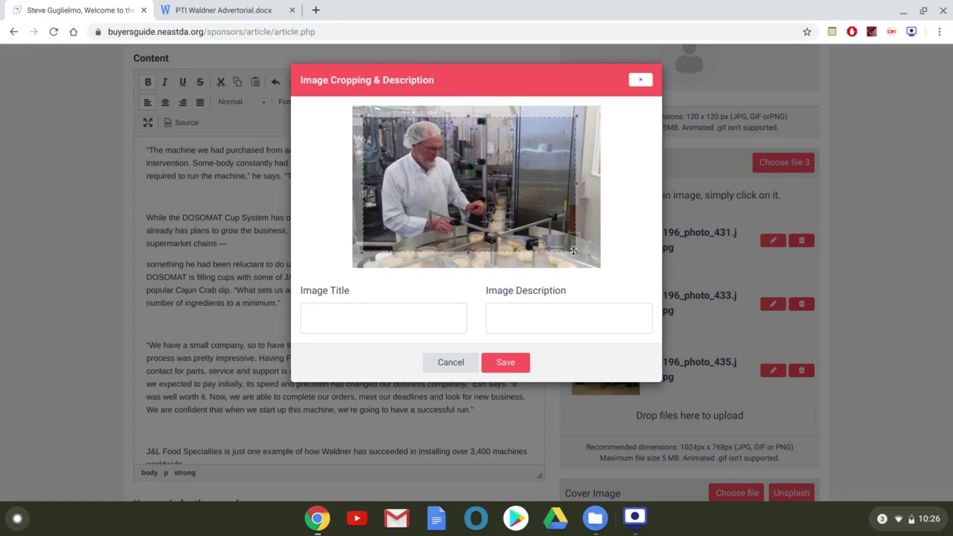
pyautogui.moveTo(576, 253); pyautogui.dragTo(587, 272)
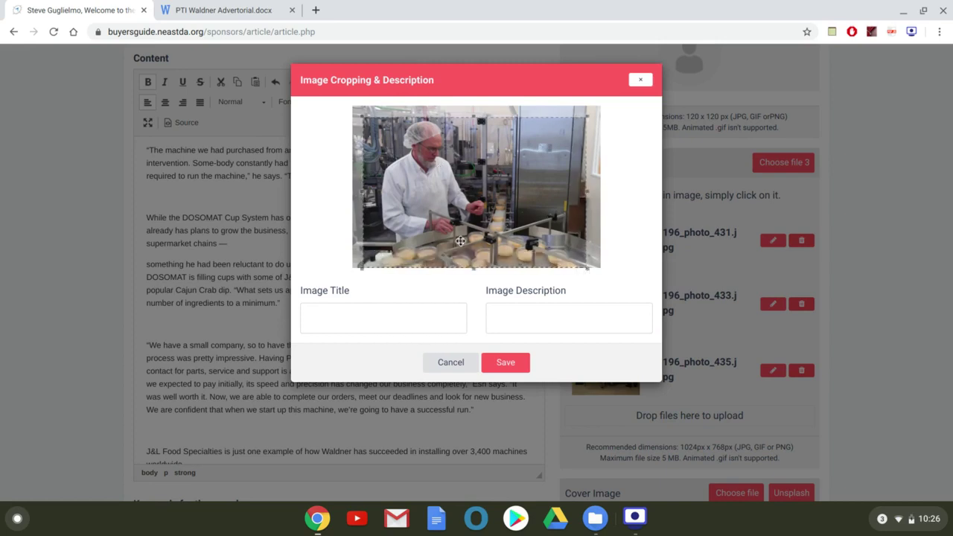
pyautogui.click(500, 362)
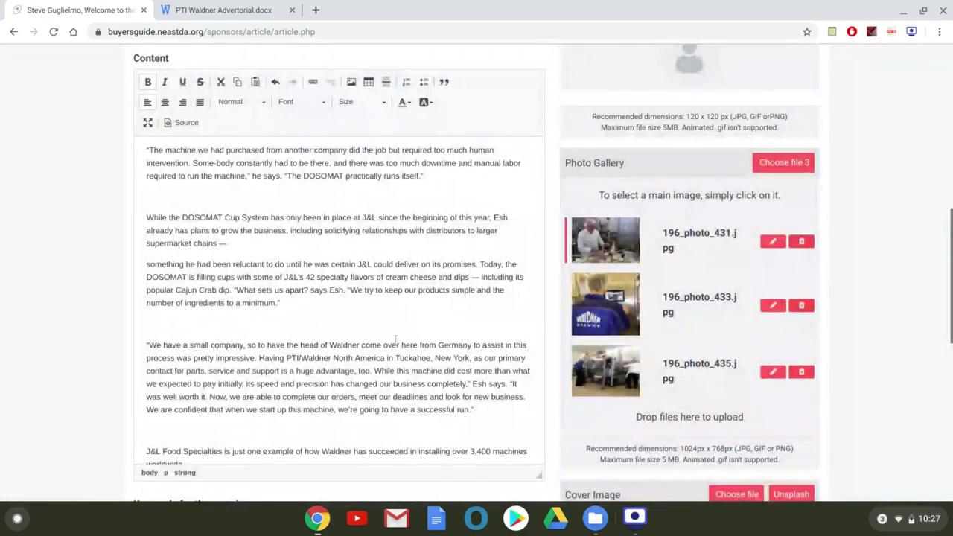
# Upload PTI Waldner 3.jpg to the server and insert it after the article's last paragraph.
pyautogui.scroll(-3, 389, 336)
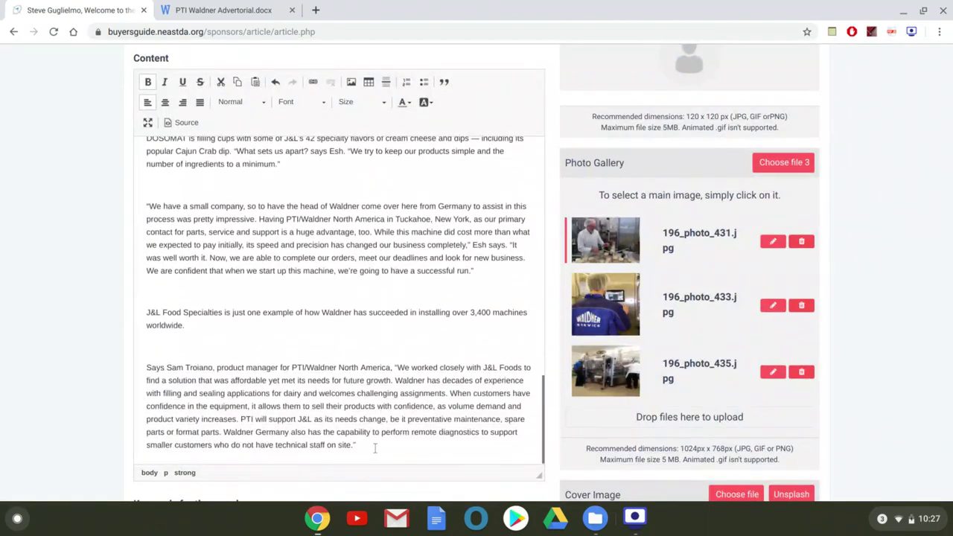
pyautogui.click(375, 447)
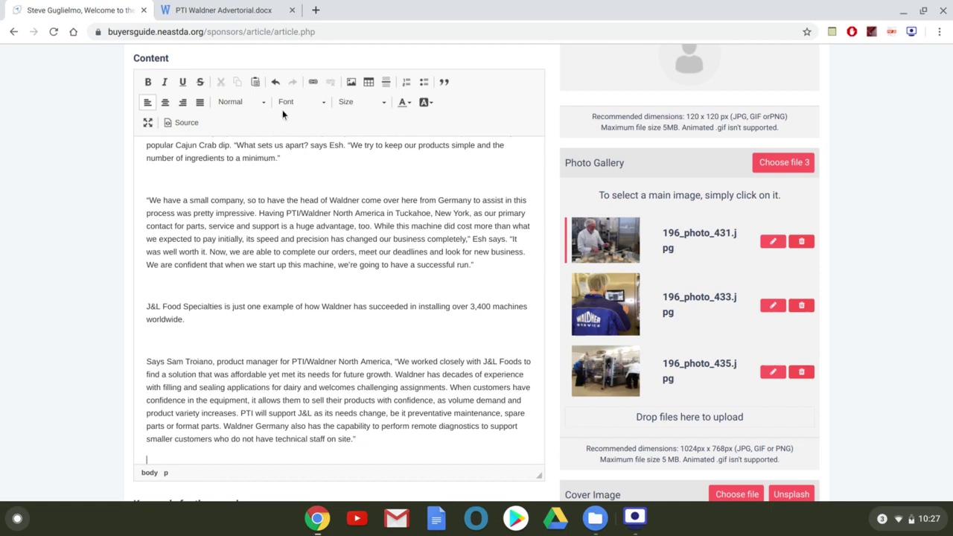
pyautogui.click(350, 81)
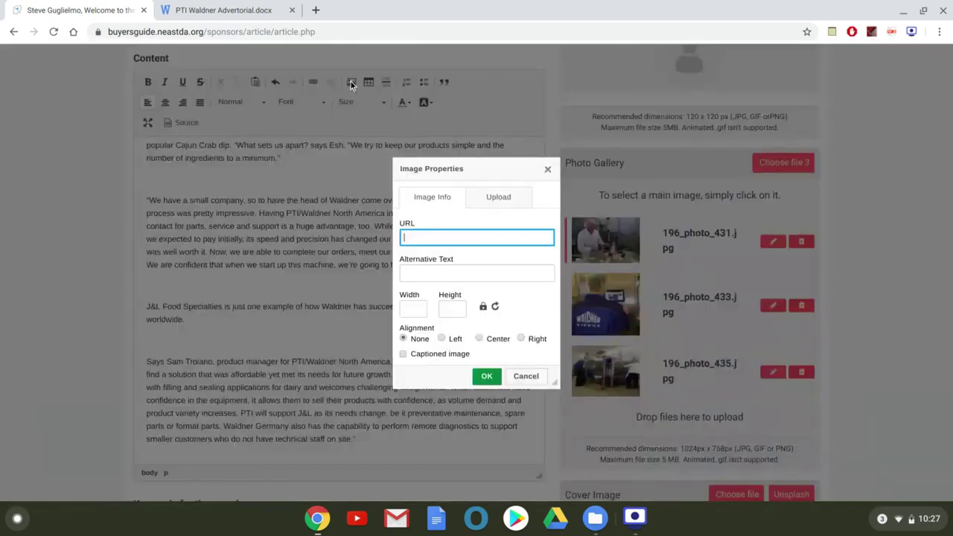
pyautogui.click(488, 196)
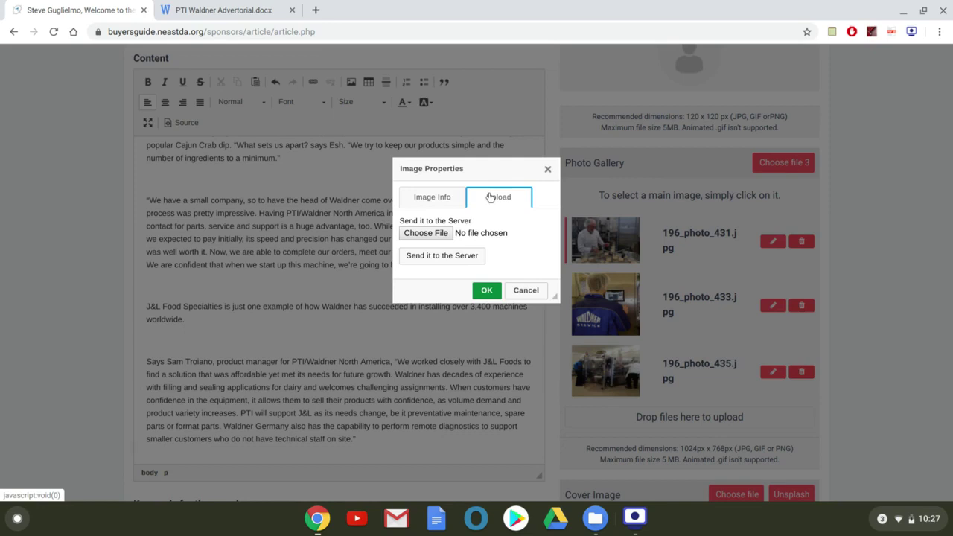
pyautogui.click(426, 232)
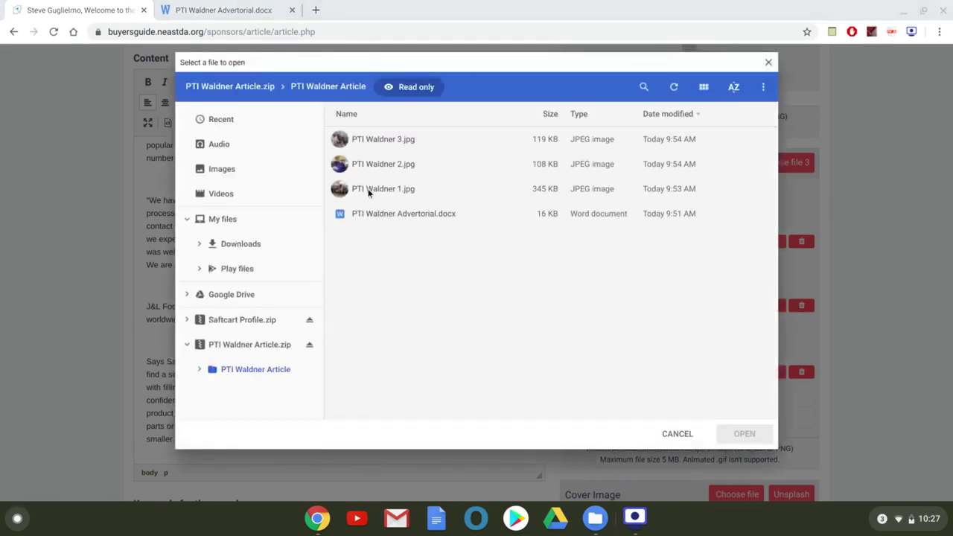
pyautogui.click(364, 140)
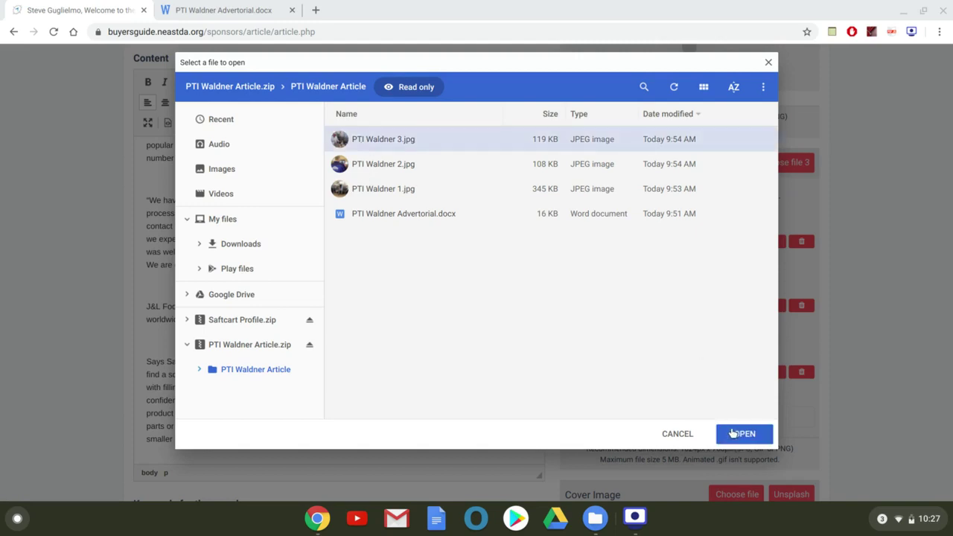
pyautogui.click(741, 433)
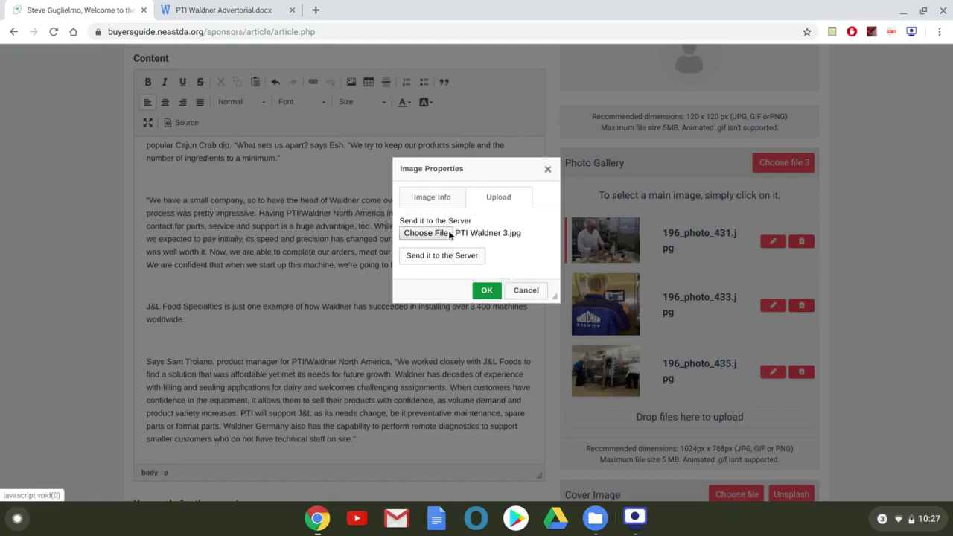
pyautogui.click(474, 257)
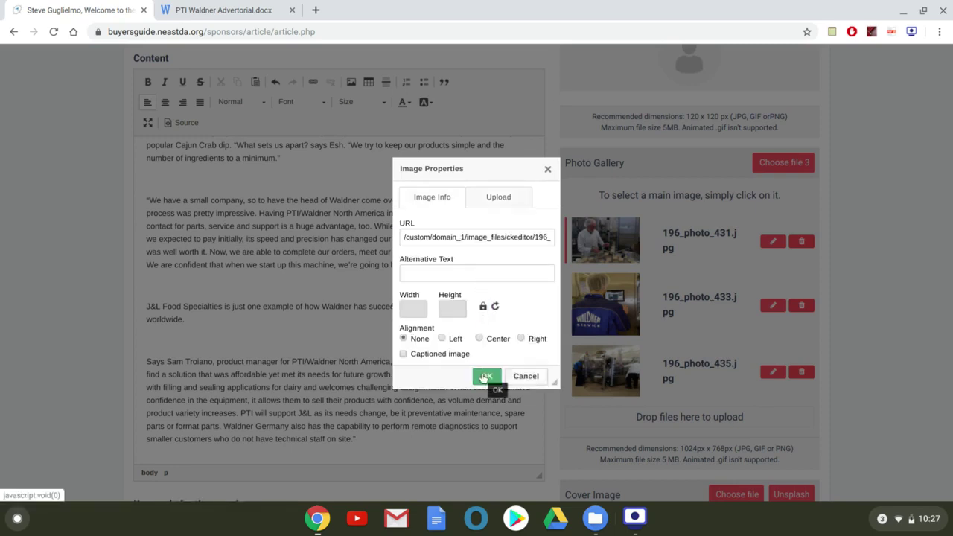
pyautogui.click(485, 377)
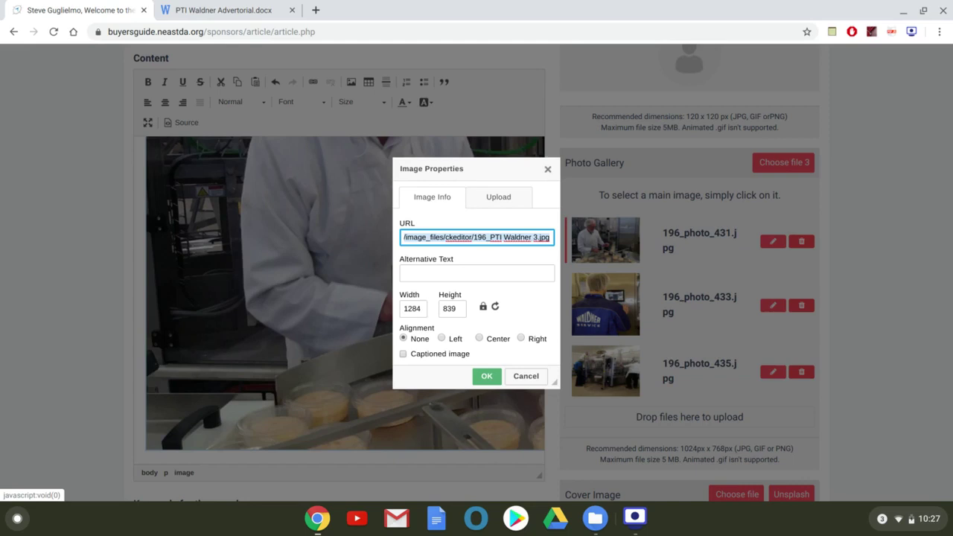
# Resize the inline PTI Waldner photo to 200 px wide, with height locking to 131.
pyautogui.click(486, 376)
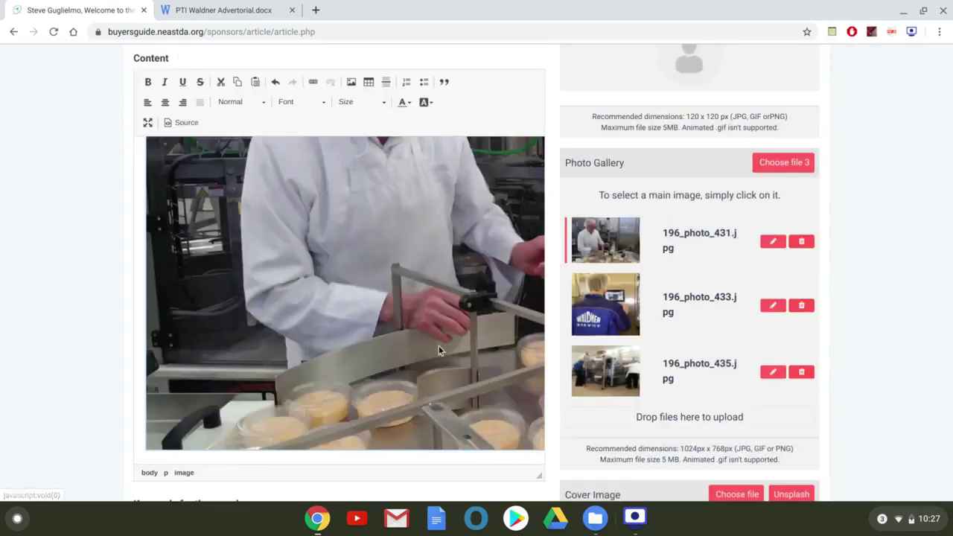
pyautogui.click(350, 83)
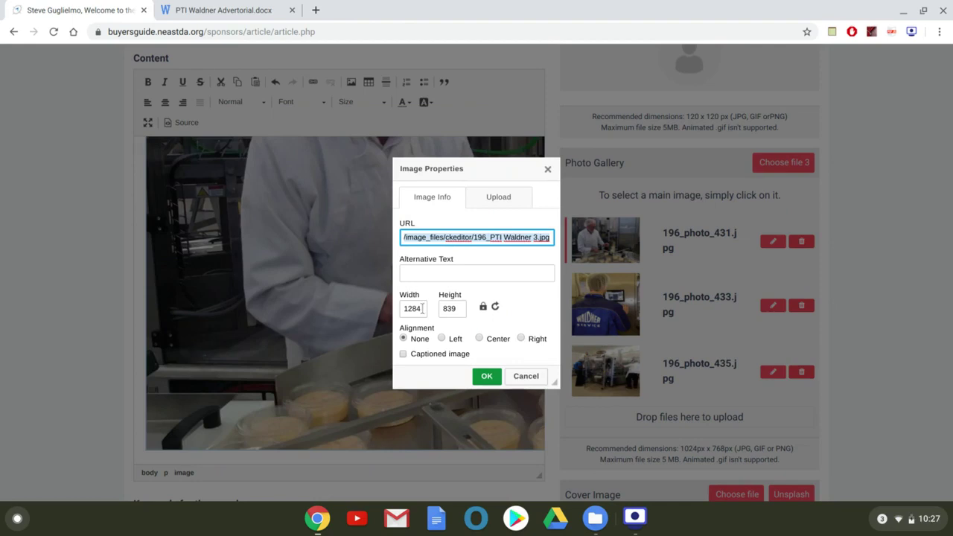
pyautogui.click(421, 308)
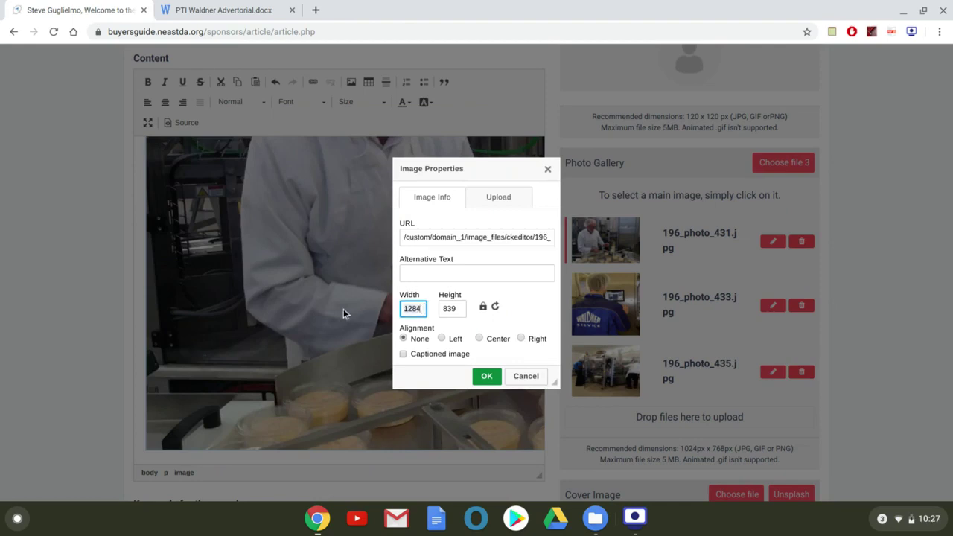
pyautogui.press('BackSpace')
pyautogui.press('BackSpace')
pyautogui.press('BackSpace')
pyautogui.press('BackSpace')
pyautogui.write('200')
pyautogui.click(486, 377)
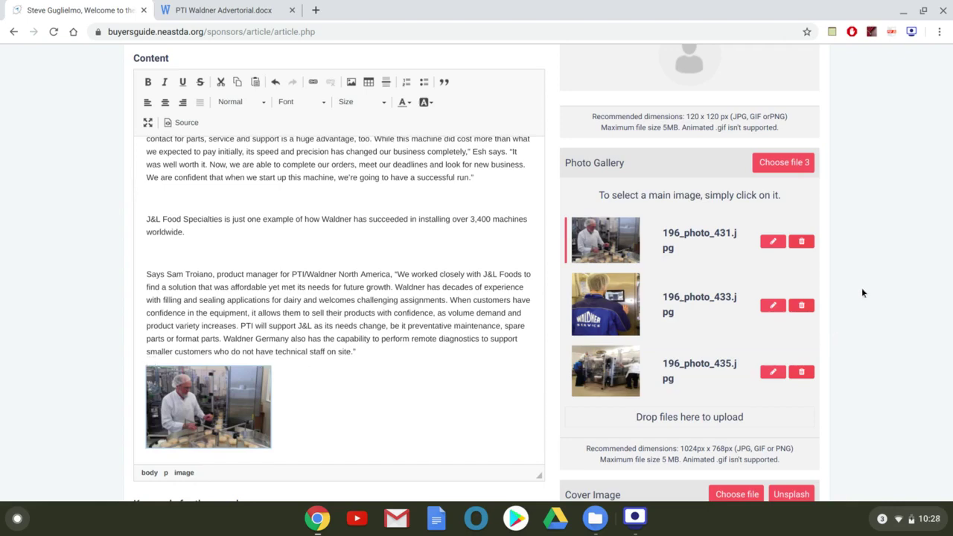
# Save the finished article so it is listed as Pending on the Dashboard.
pyautogui.scroll(-1, 861, 291)
pyautogui.scroll(2, 861, 290)
pyautogui.scroll(3, 861, 293)
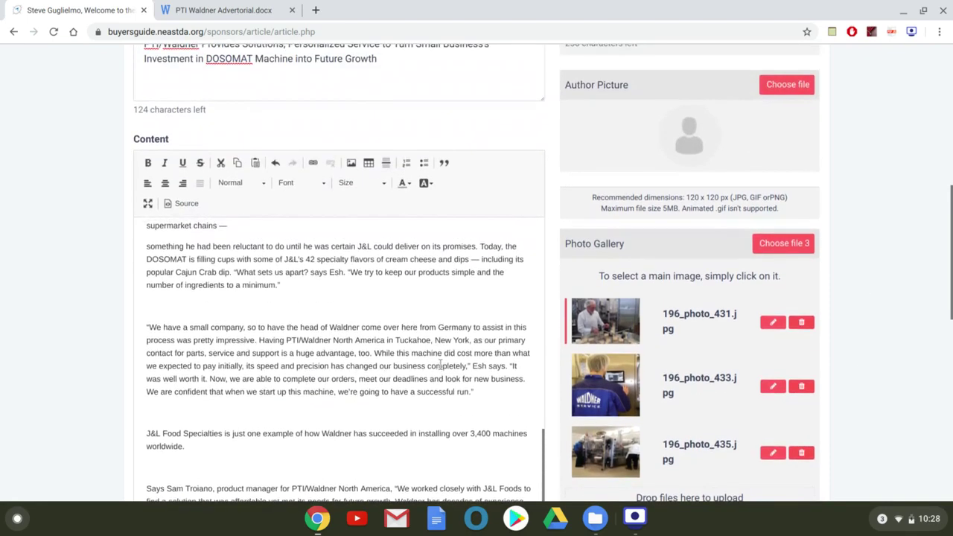
pyautogui.scroll(2, 634, 365)
pyautogui.scroll(-10, 633, 365)
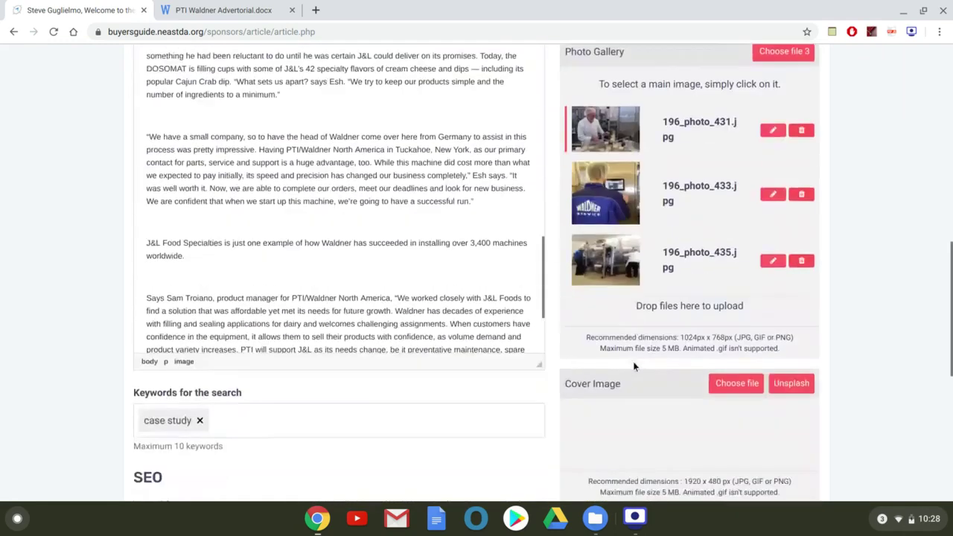
pyautogui.scroll(-2, 716, 302)
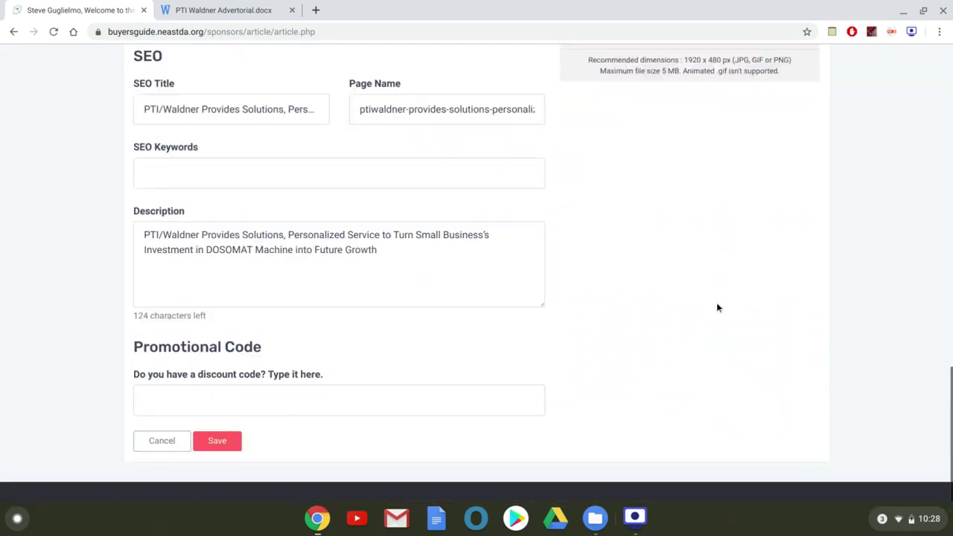
pyautogui.click(233, 441)
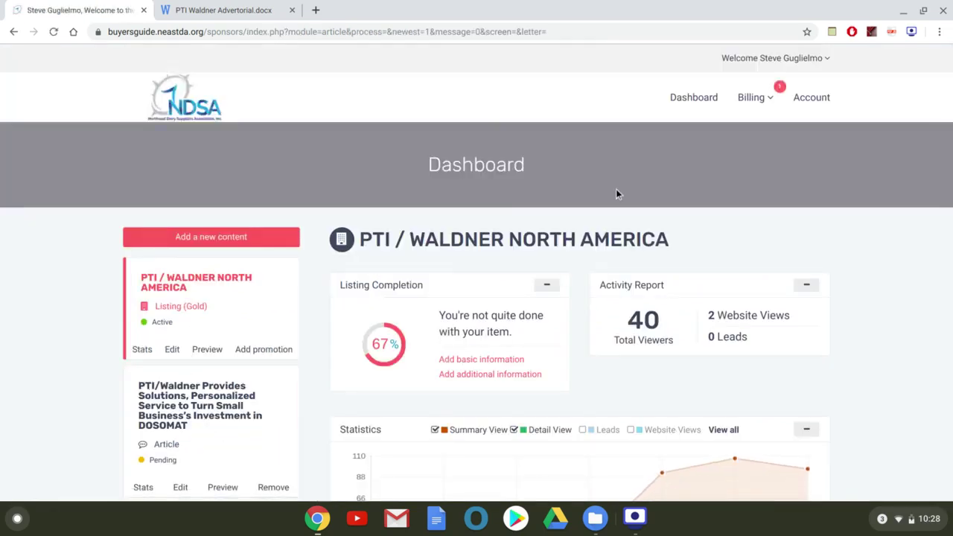
pyautogui.scroll(-2, 438, 377)
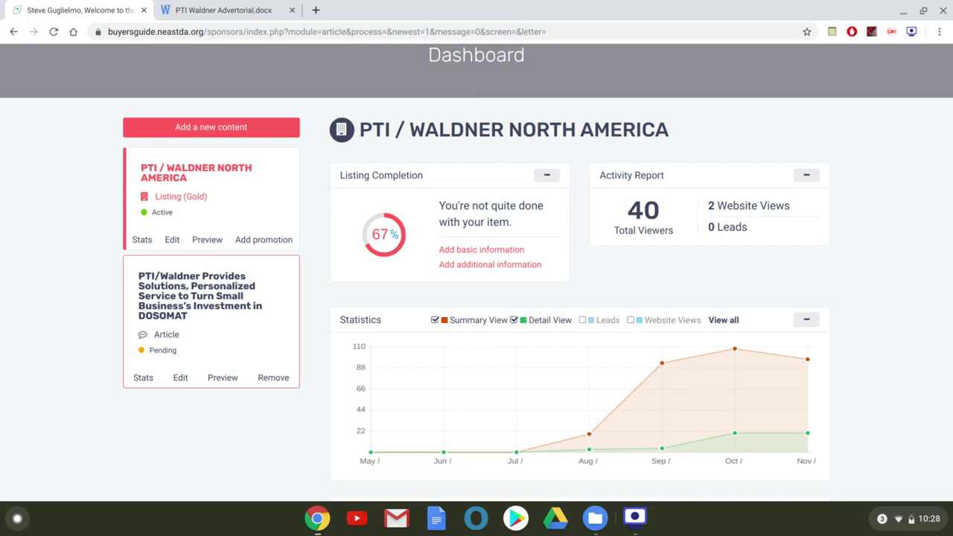
pyautogui.scroll(2, 210, 313)
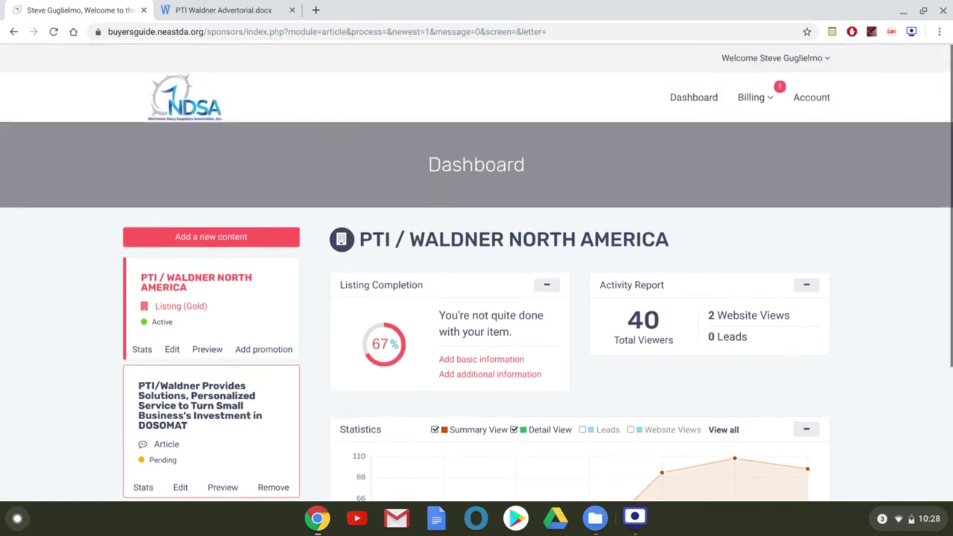